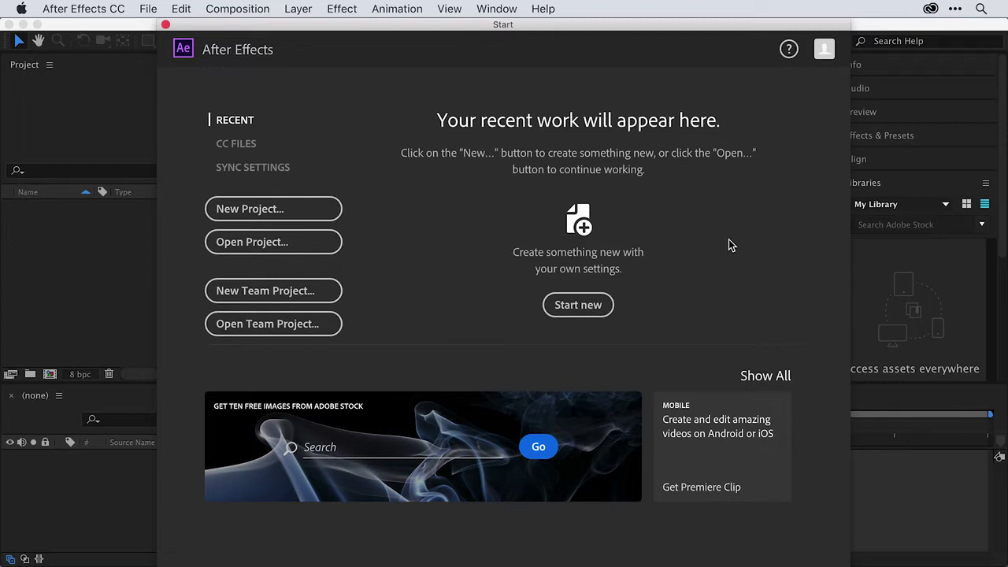
Step: Create a new blank project from the Start window
{"action": "left_click", "coordinate": [304, 208]}
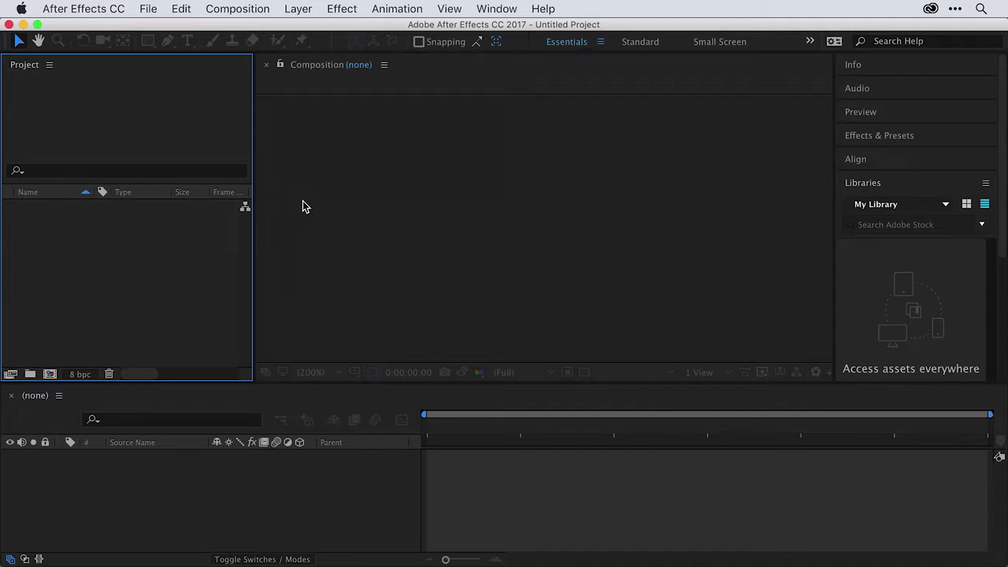
{"action": "left_click", "coordinate": [352, 159]}
{"action": "left_click", "coordinate": [259, 475]}
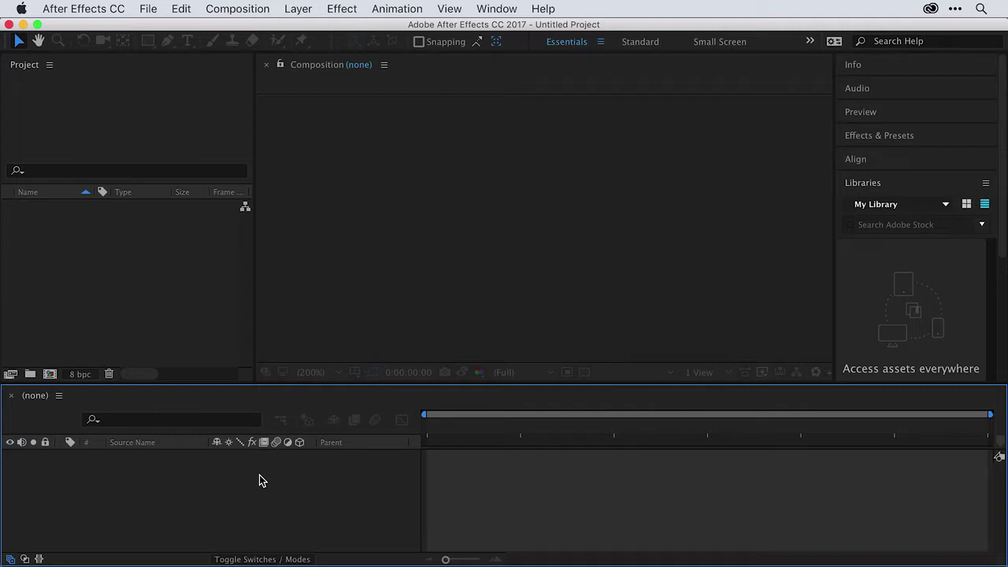
{"action": "left_click", "coordinate": [170, 292]}
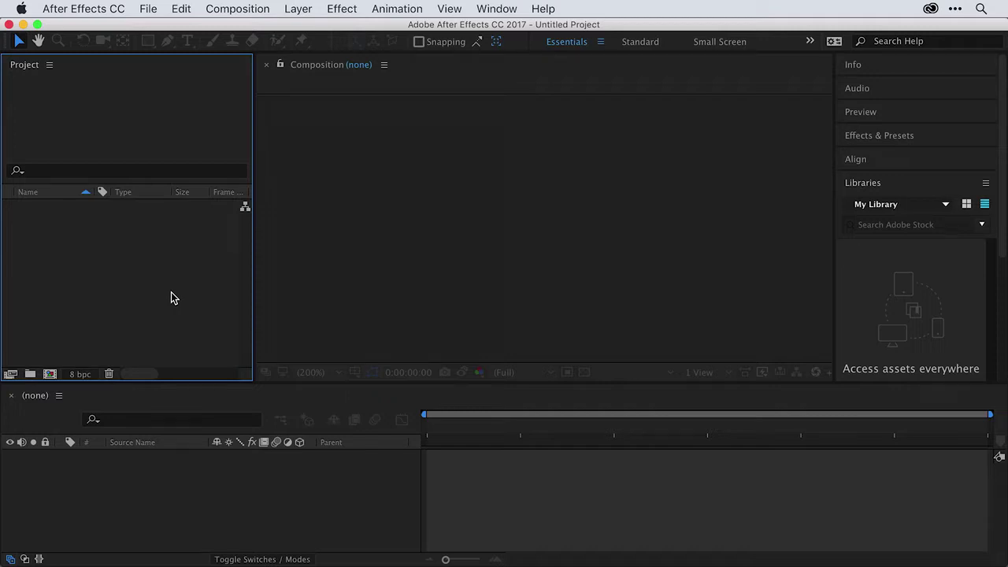
{"action": "left_click", "coordinate": [333, 218]}
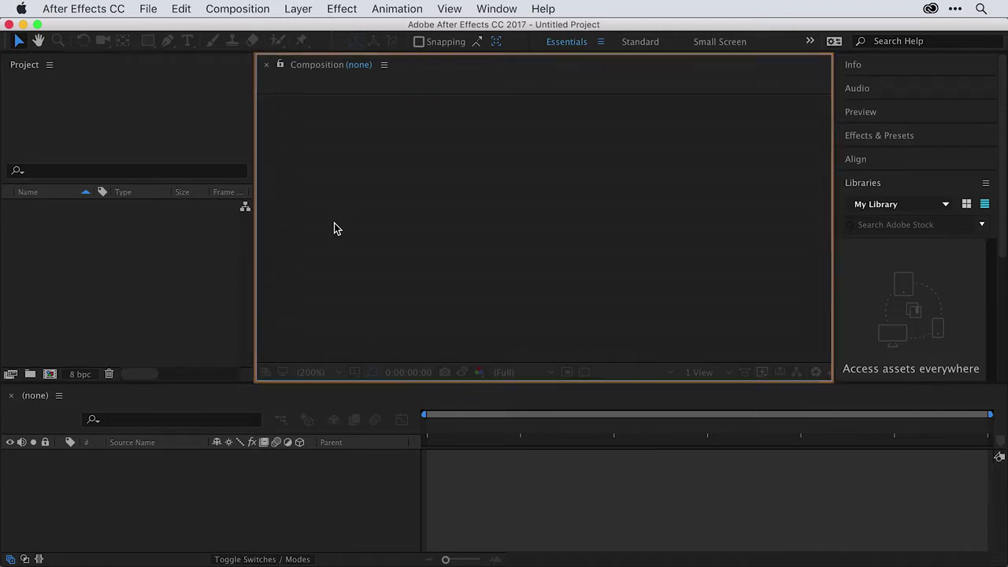
{"action": "left_click", "coordinate": [189, 528]}
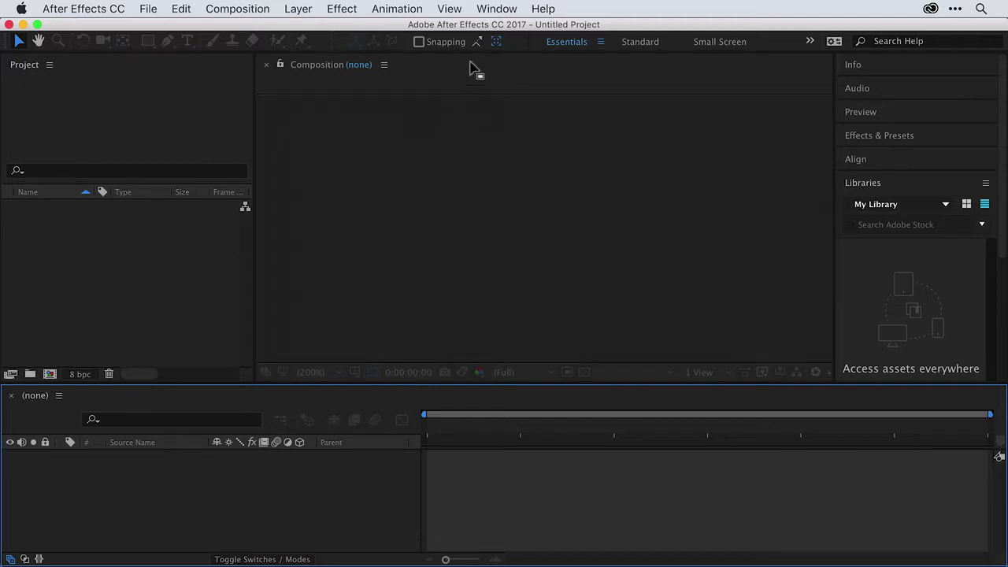
Step: Switch the interface to the Text workspace
{"action": "left_click", "coordinate": [512, 8]}
{"action": "mouse_move", "coordinate": [514, 30]}
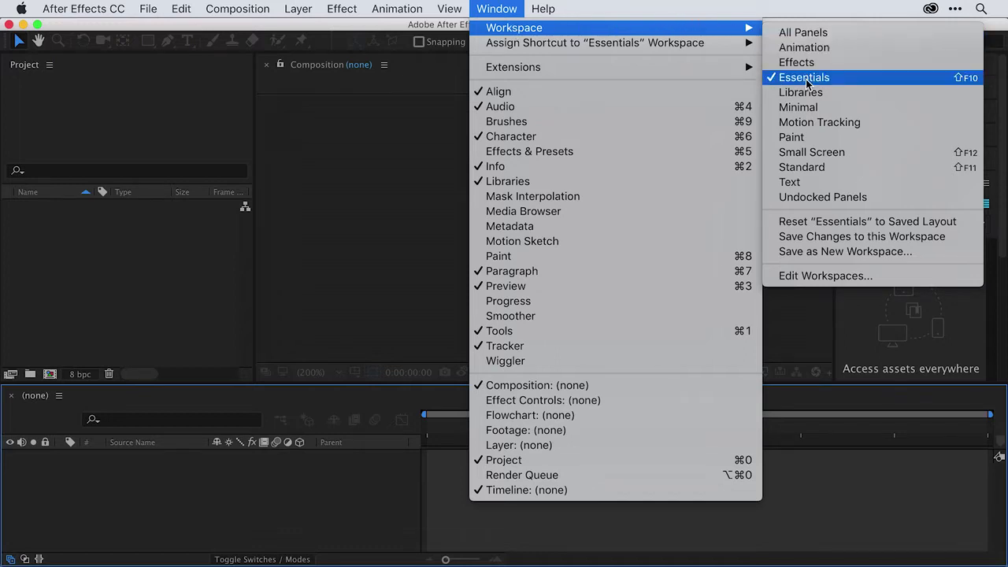
{"action": "left_click", "coordinate": [823, 184]}
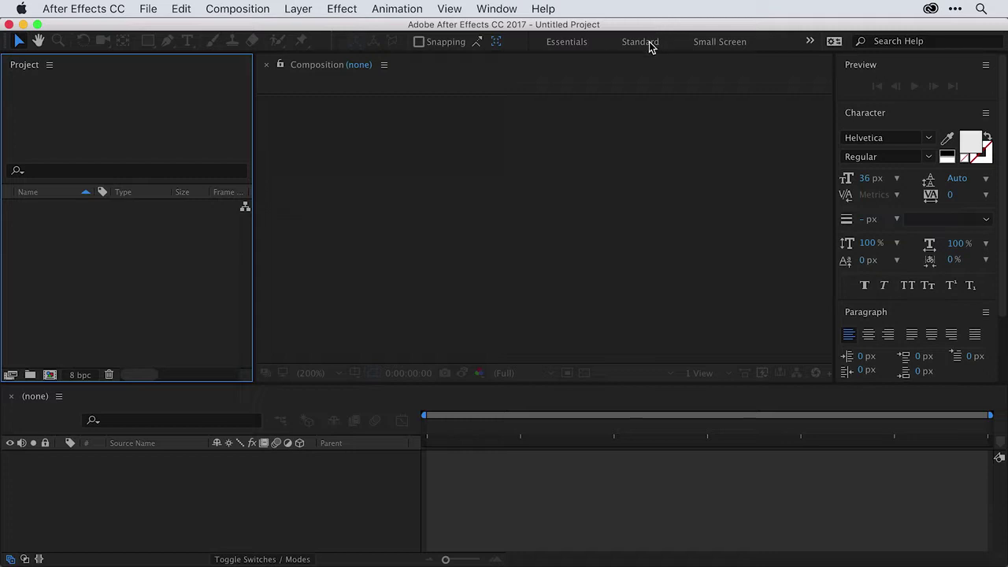
{"action": "left_click", "coordinate": [511, 15]}
{"action": "mouse_move", "coordinate": [501, 30]}
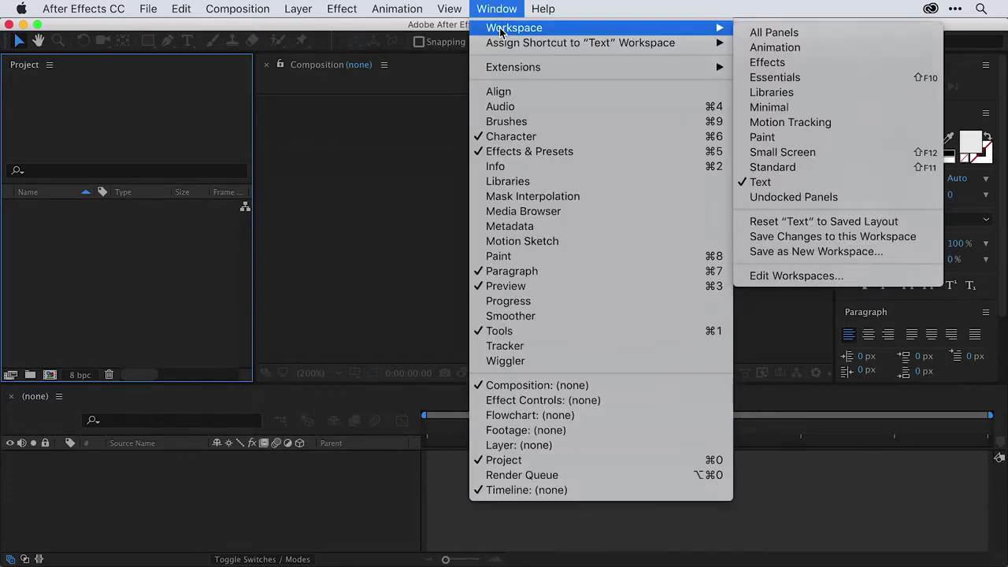
{"action": "left_click", "coordinate": [500, 8]}
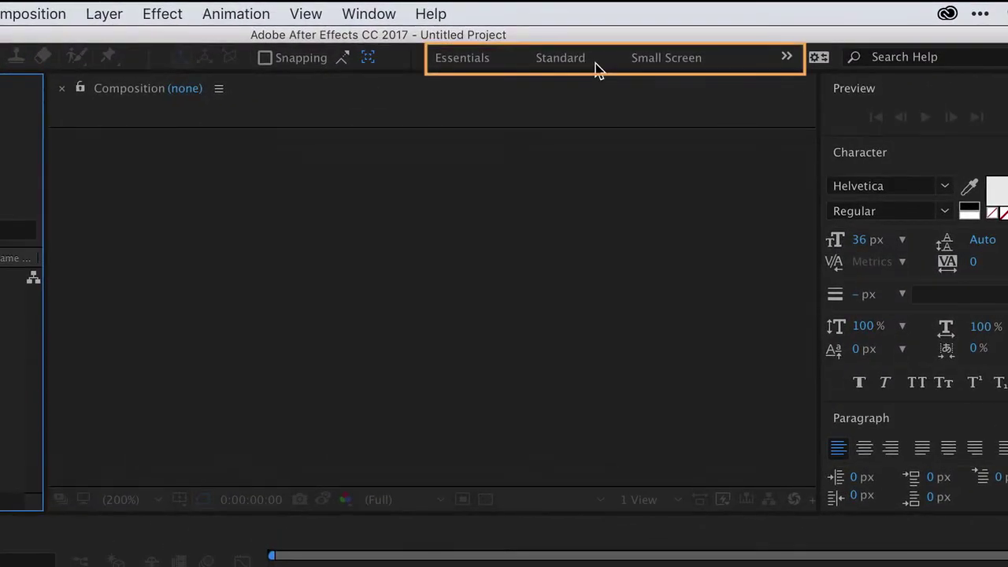
Step: Switch the interface to the Standard workspace
{"action": "left_click", "coordinate": [561, 59]}
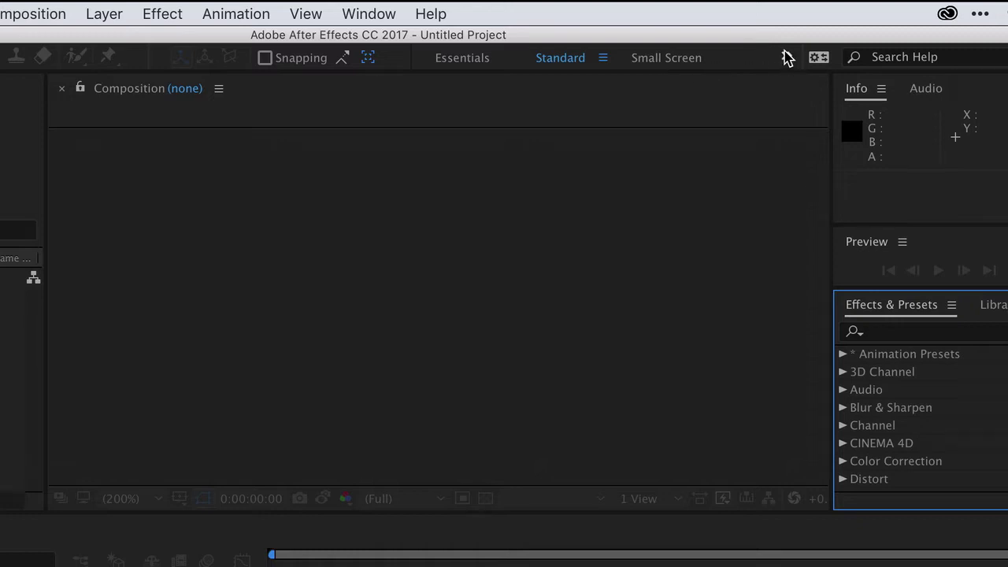
{"action": "left_click", "coordinate": [786, 60]}
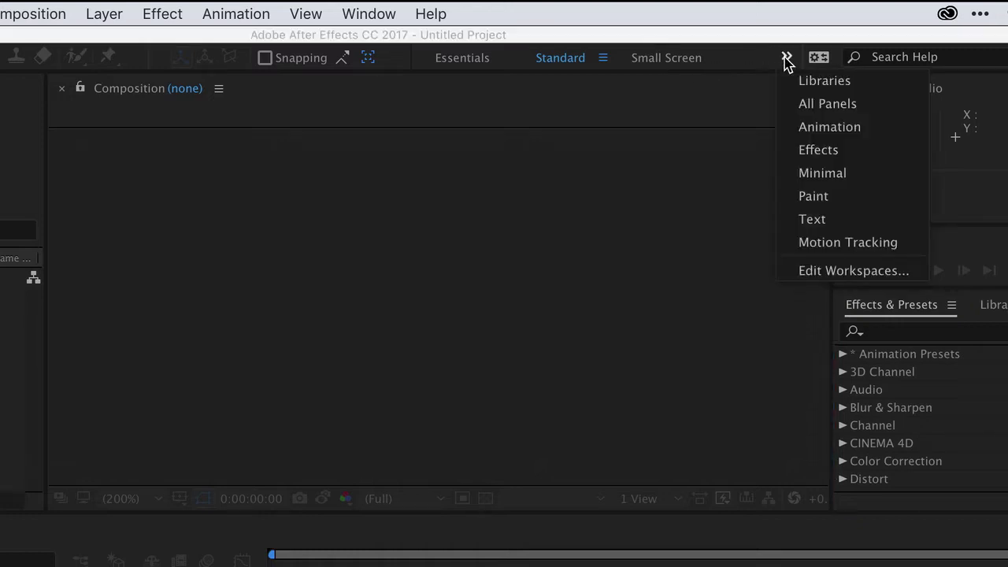
{"action": "left_click", "coordinate": [680, 219]}
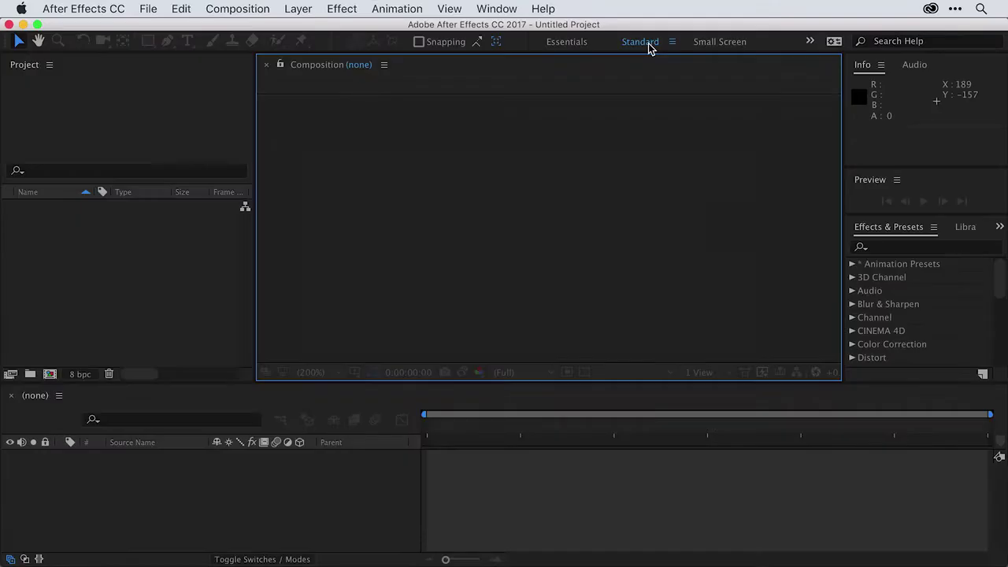
Step: Import Multi-element flare.mp4 and Surf.mp4 from the Project folder on the Desktop
{"action": "left_click", "coordinate": [153, 286]}
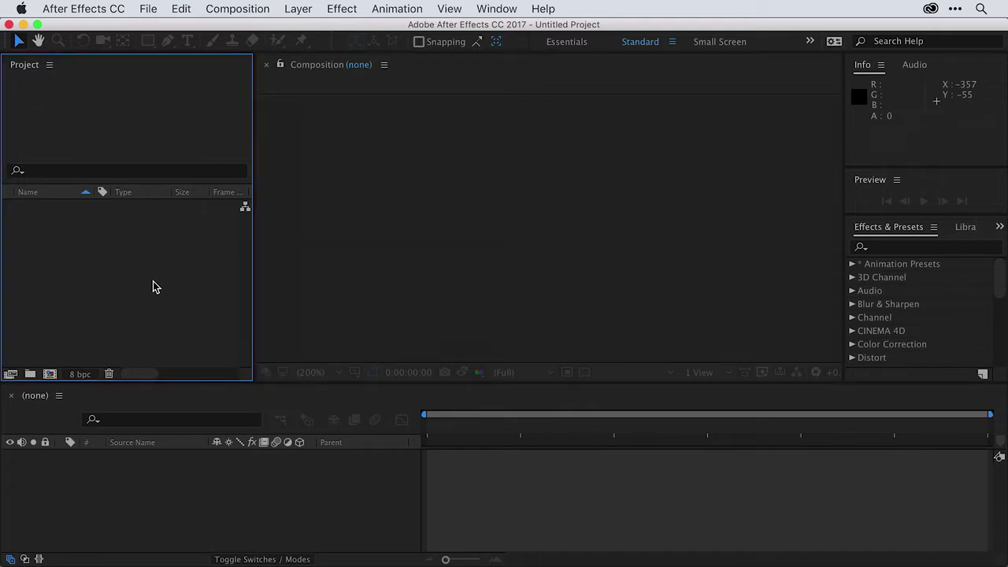
{"action": "double_click", "coordinate": [152, 282]}
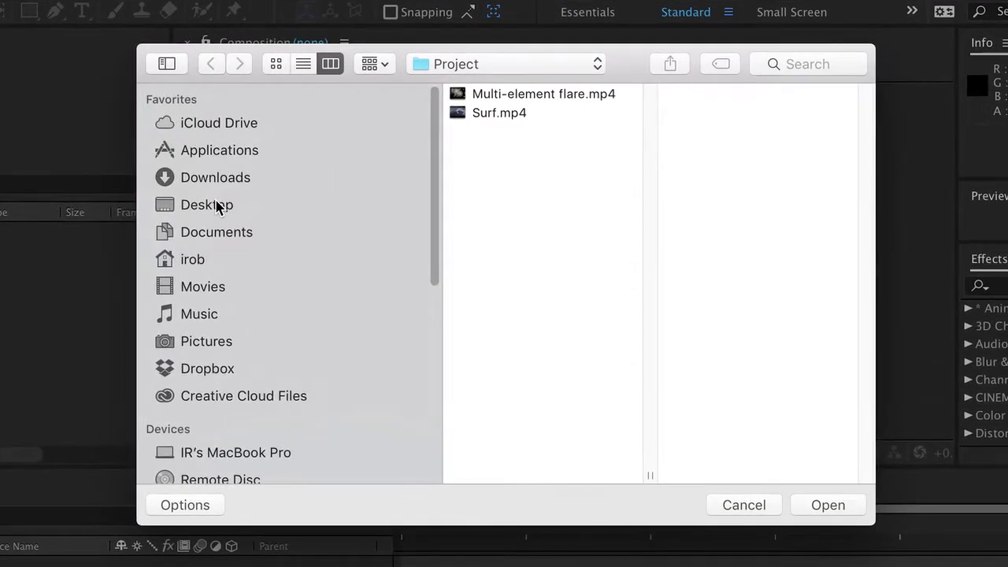
{"action": "left_click", "coordinate": [266, 194]}
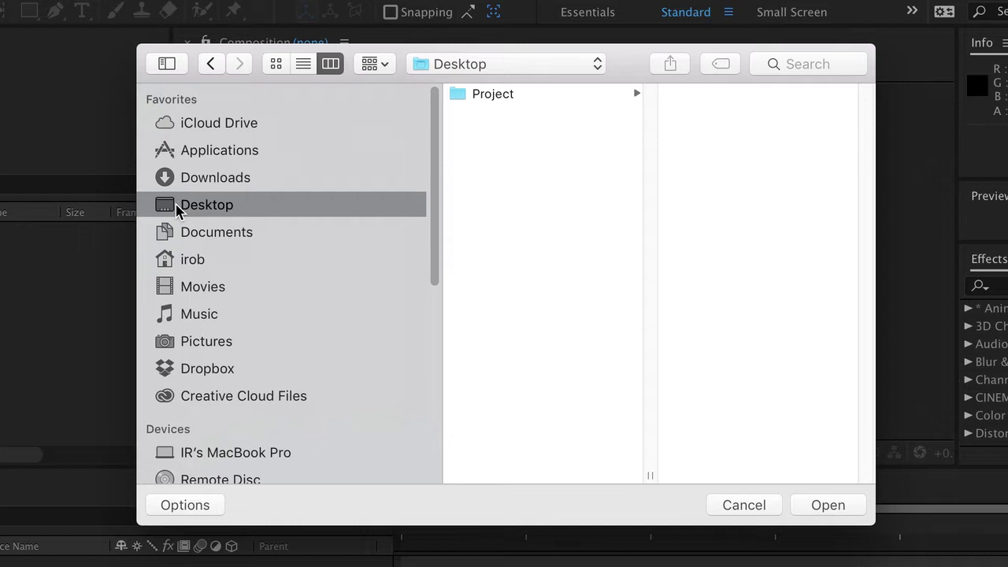
{"action": "left_click", "coordinate": [504, 95]}
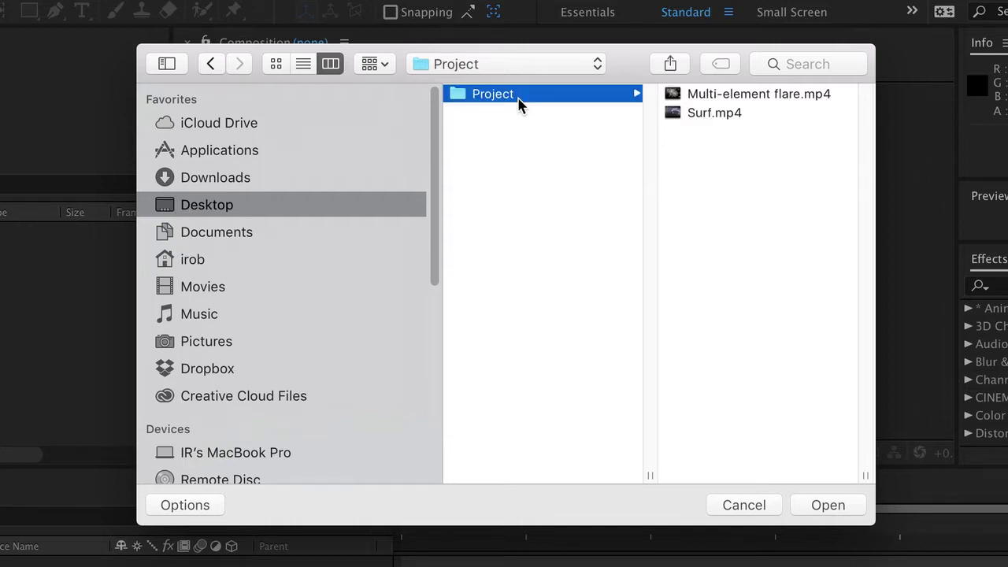
{"action": "left_click", "coordinate": [743, 98]}
{"action": "left_click", "coordinate": [559, 115], "text": "shift"}
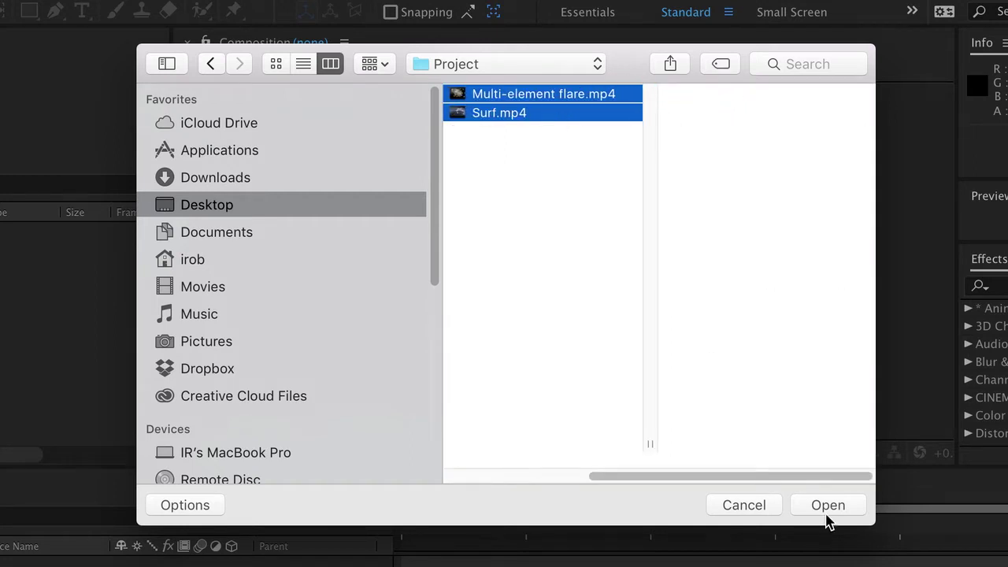
{"action": "left_click", "coordinate": [827, 505]}
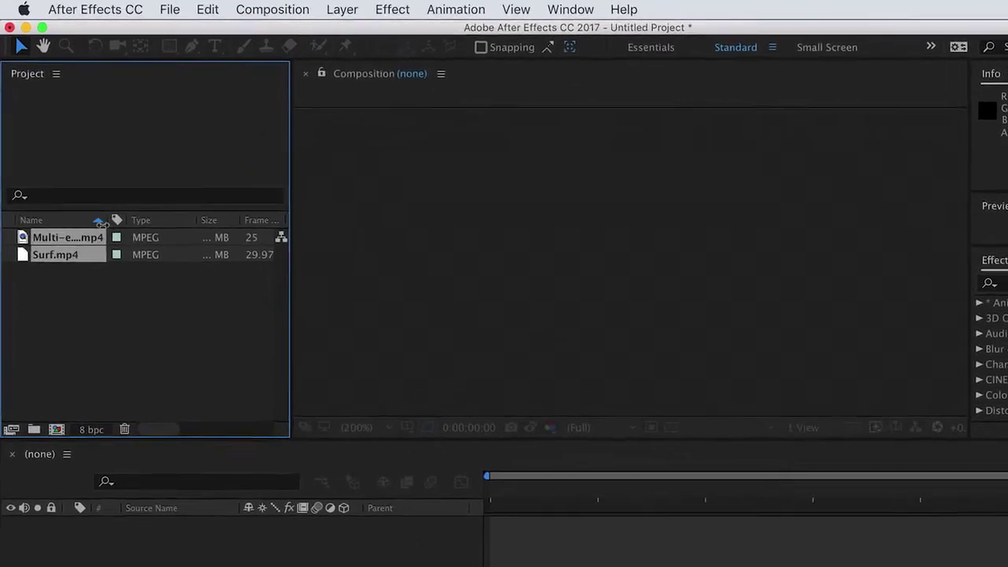
Step: Widen the Name column of the project's file list to fit the full file names and select only Surf.mp4
{"action": "left_click_drag", "start_coordinate": [118, 256], "coordinate": [196, 254]}
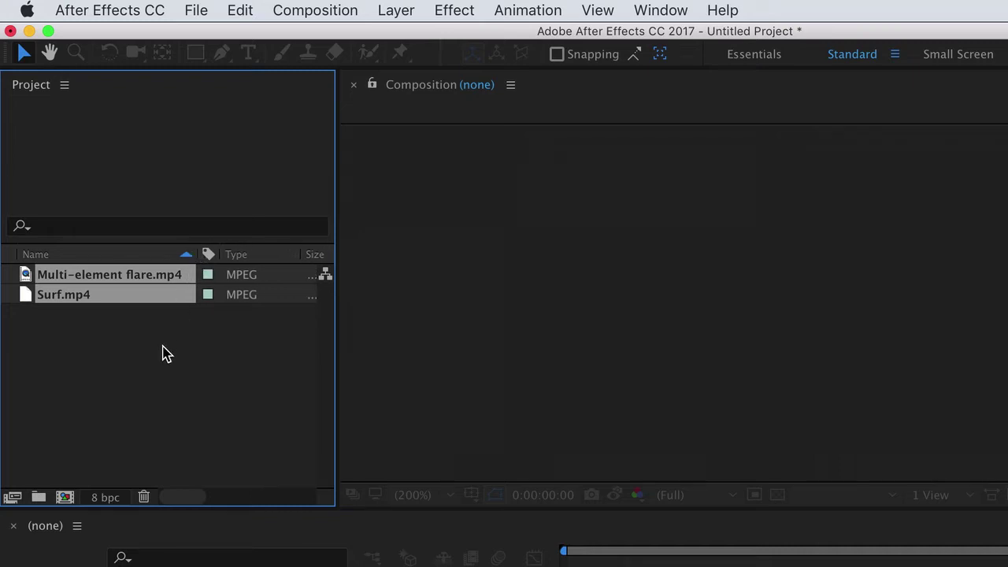
{"action": "left_click", "coordinate": [154, 386]}
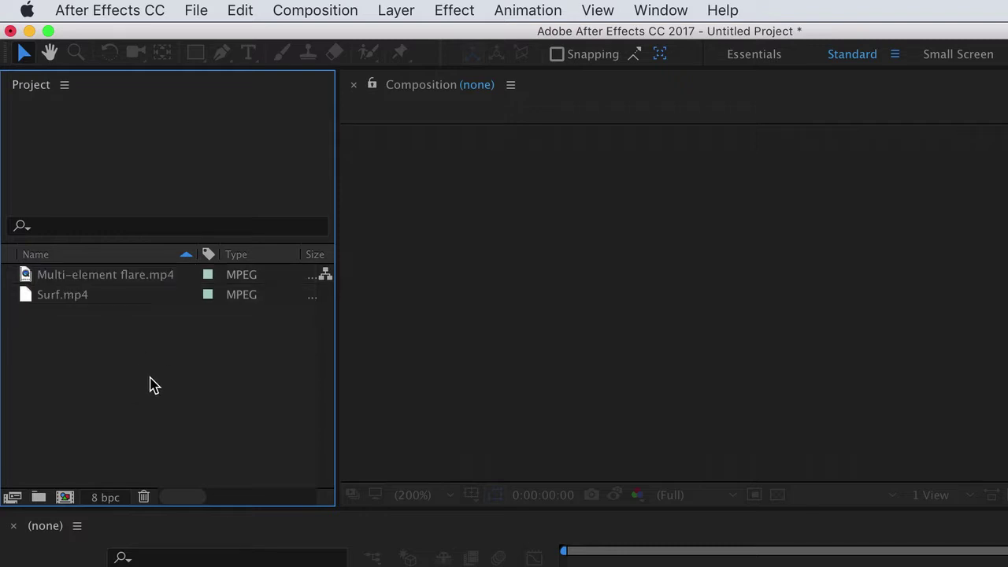
{"action": "left_click", "coordinate": [25, 296]}
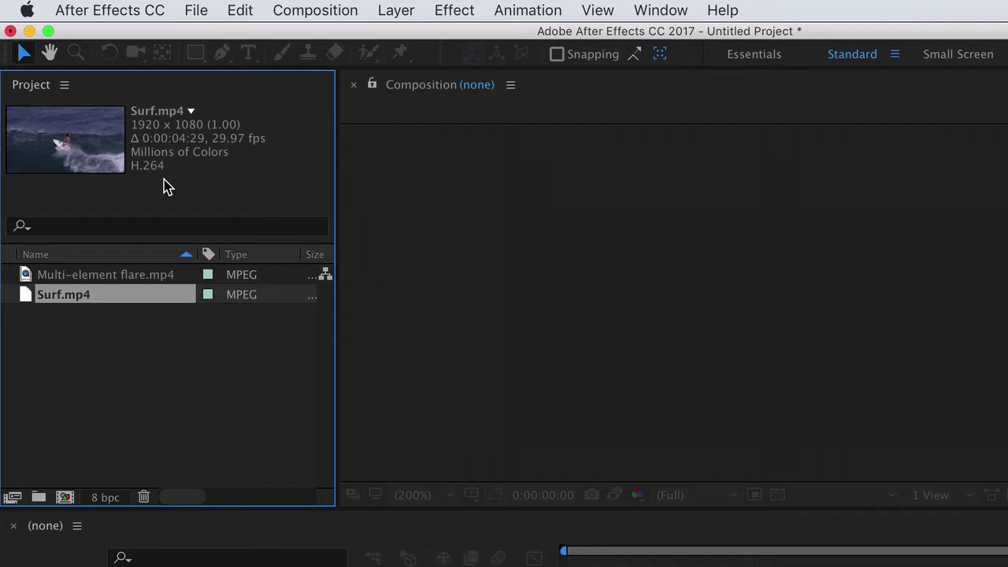
{"action": "left_click", "coordinate": [292, 12]}
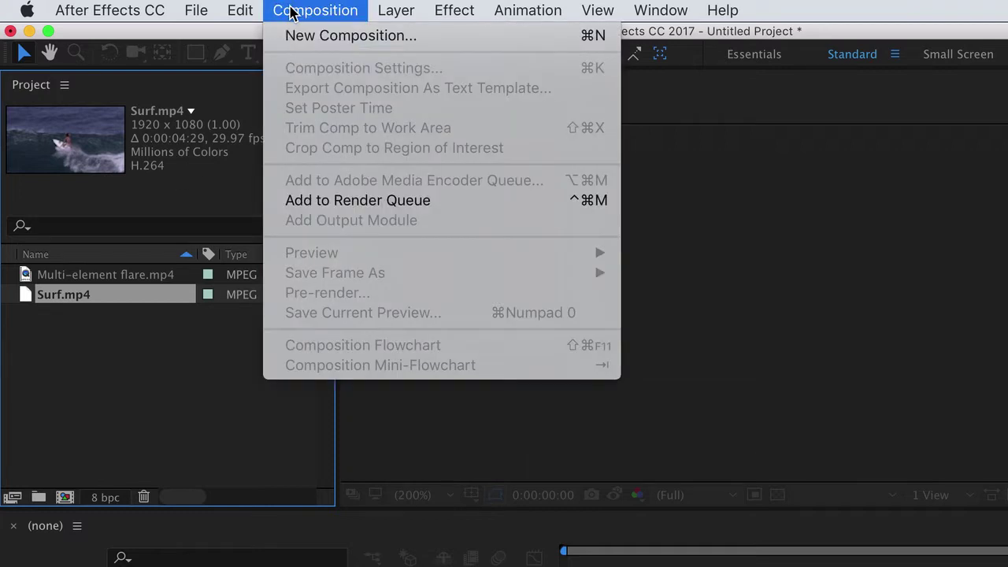
{"action": "left_click", "coordinate": [299, 35]}
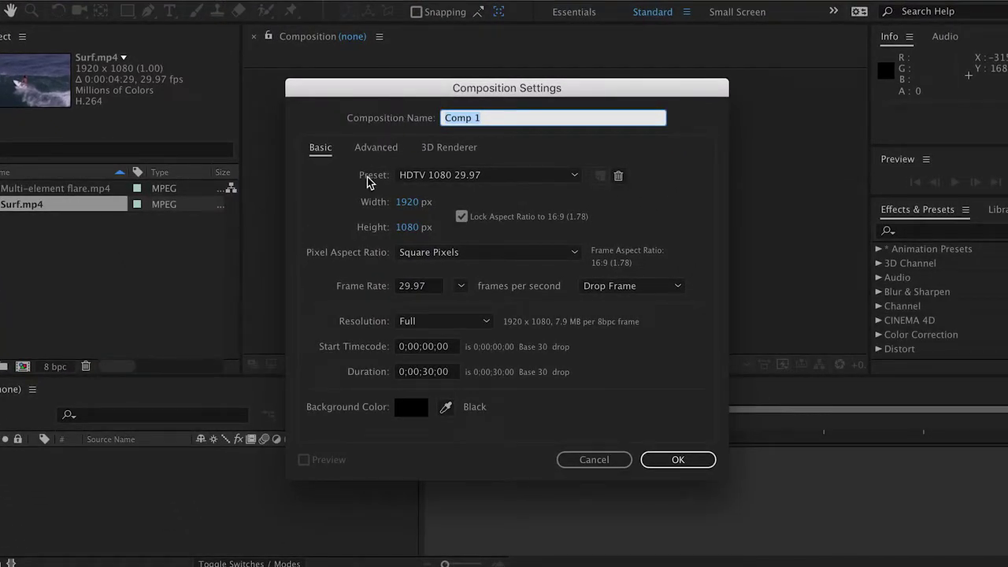
{"action": "left_click", "coordinate": [496, 177]}
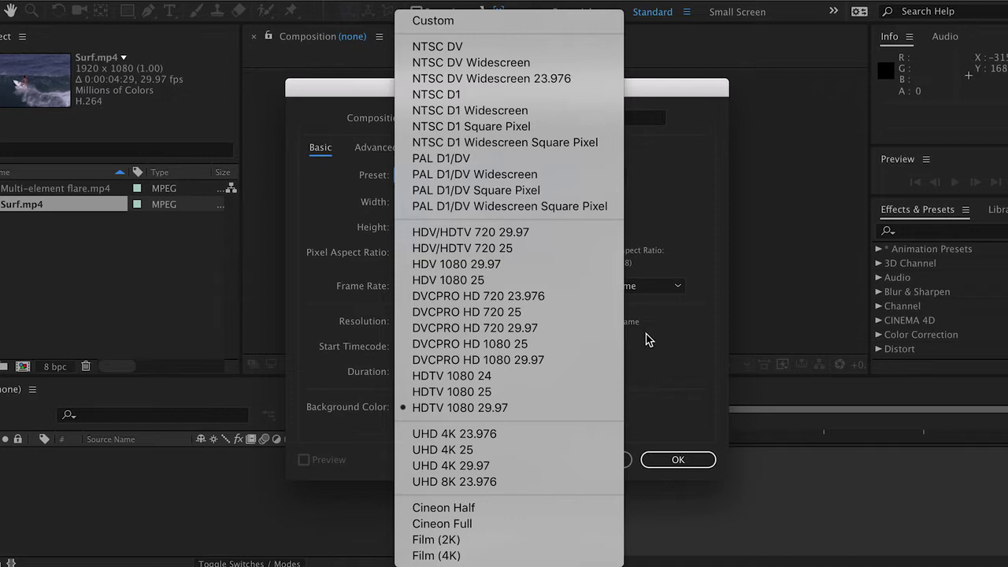
{"action": "left_click", "coordinate": [645, 340]}
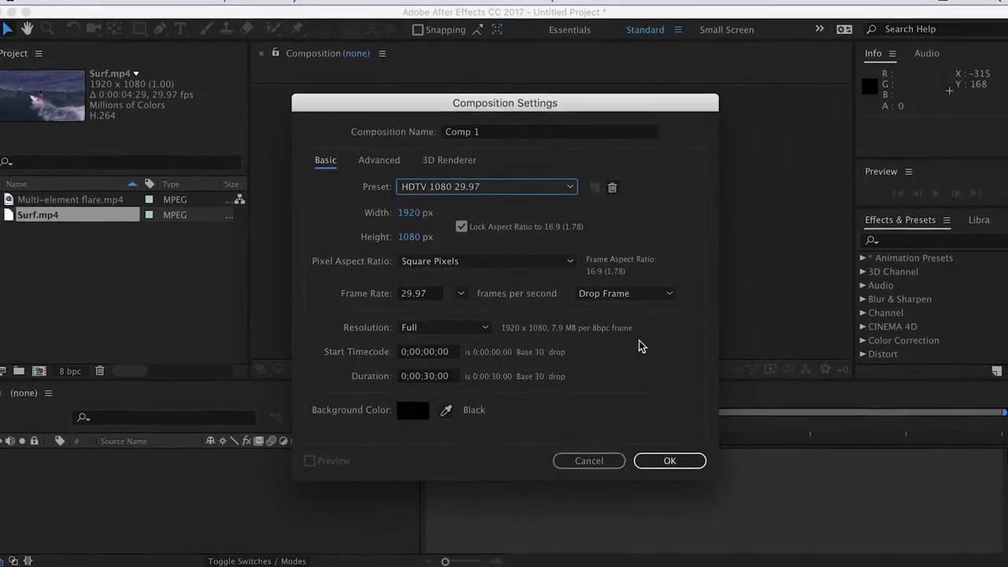
{"action": "left_click", "coordinate": [590, 465]}
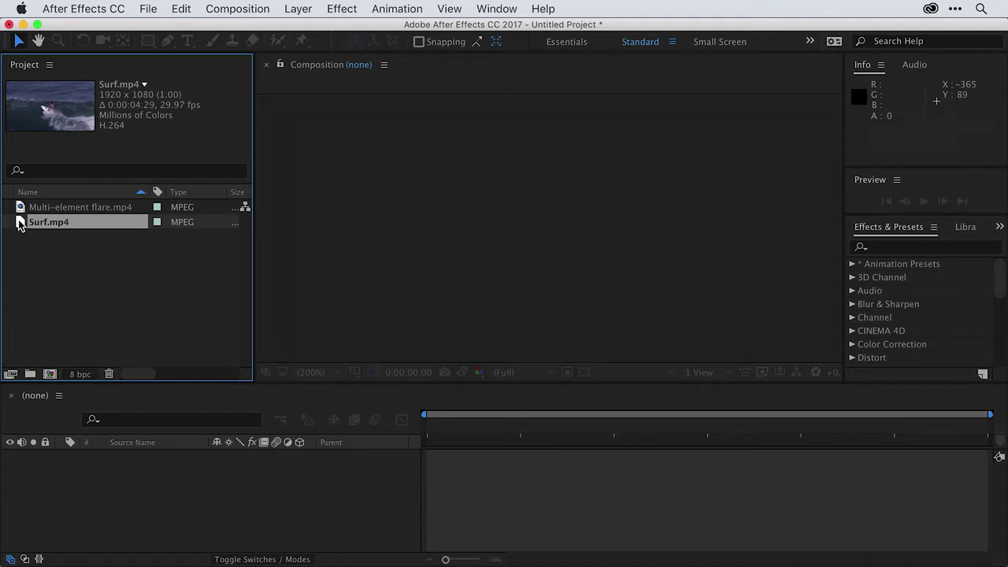
Step: Create a new composition directly from the Surf.mp4 footage so that it matches the clip's settings
{"action": "left_click_drag", "start_coordinate": [21, 224], "coordinate": [26, 234]}
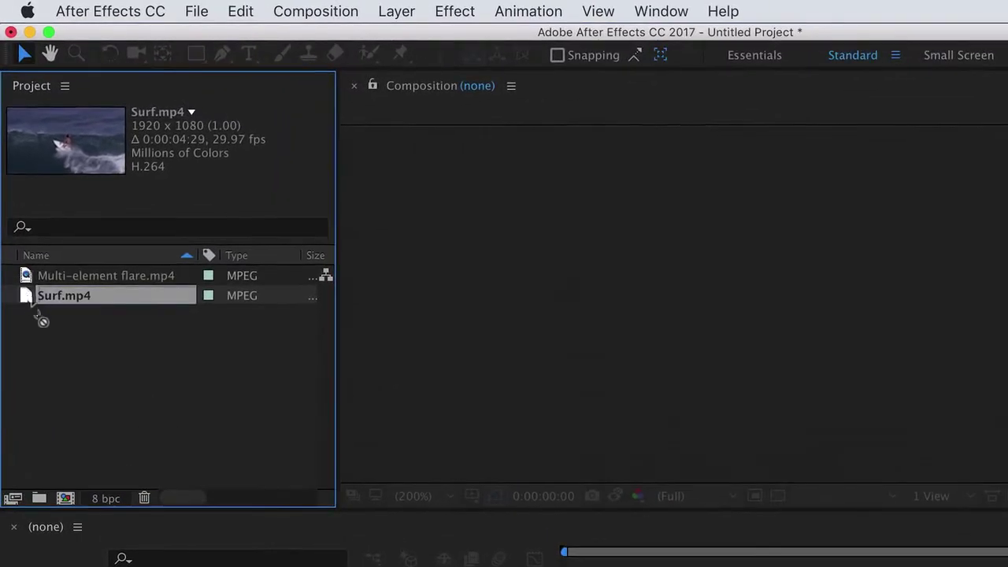
{"action": "left_click_drag", "start_coordinate": [35, 312], "coordinate": [68, 499]}
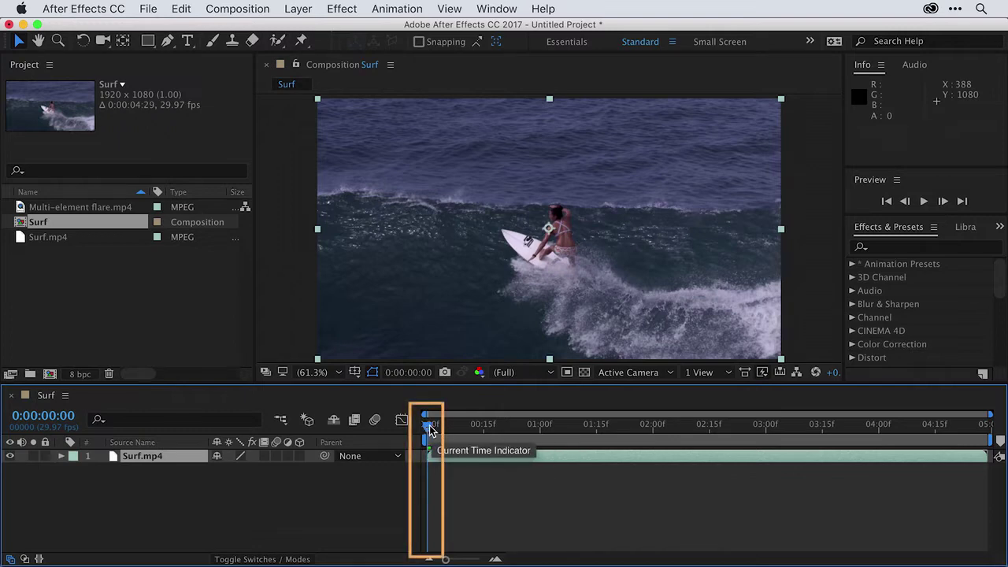
Step: Scrub through the Surf composition and set the current time to 0:00:01:00
{"action": "left_click_drag", "start_coordinate": [426, 427], "coordinate": [592, 432]}
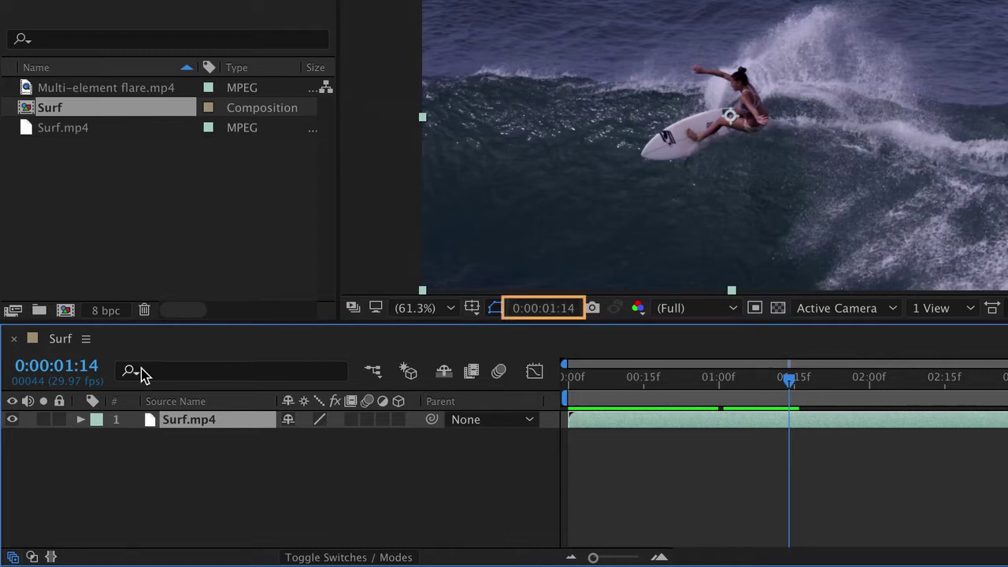
{"action": "left_click", "coordinate": [70, 368]}
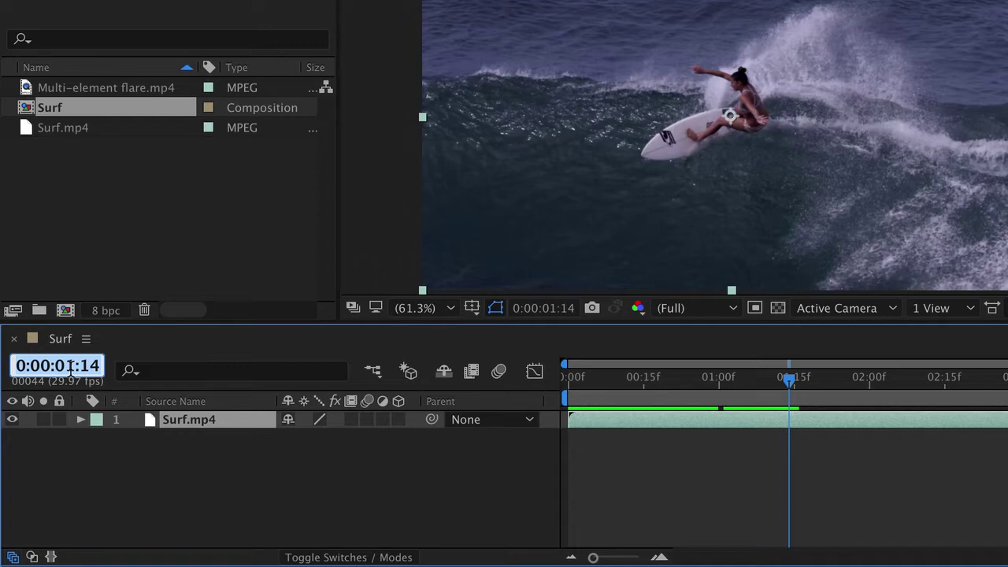
{"action": "type", "text": "100"}
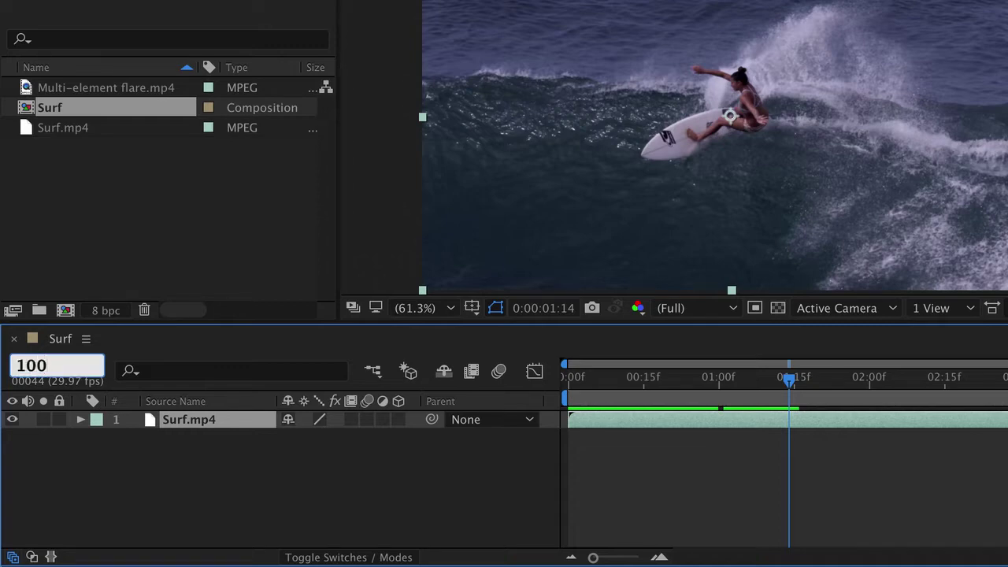
{"action": "key", "text": "Return"}
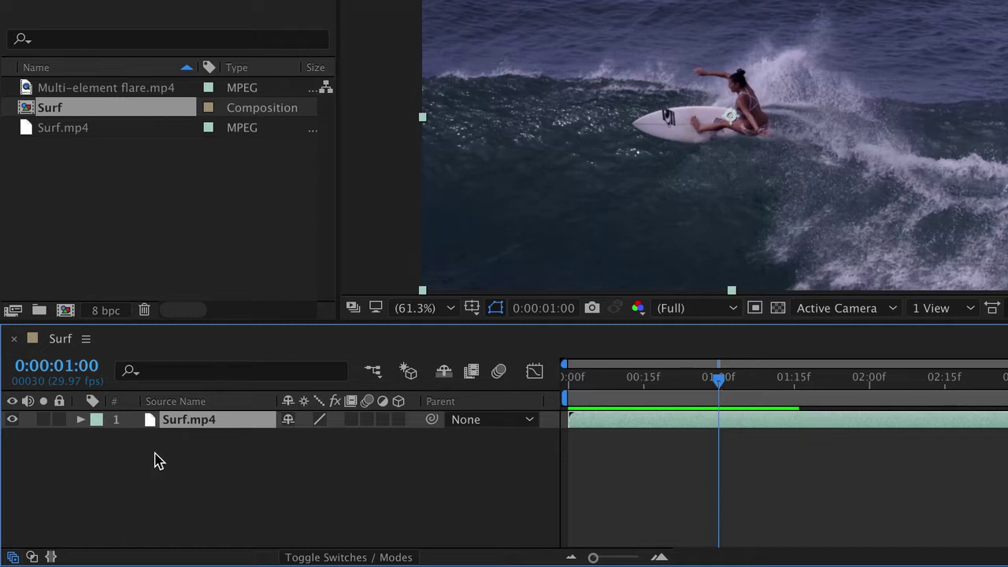
Step: Reveal the Surf.mp4 layer's Transform properties and set its Rotation to 0x-27.0°
{"action": "left_click", "coordinate": [80, 420]}
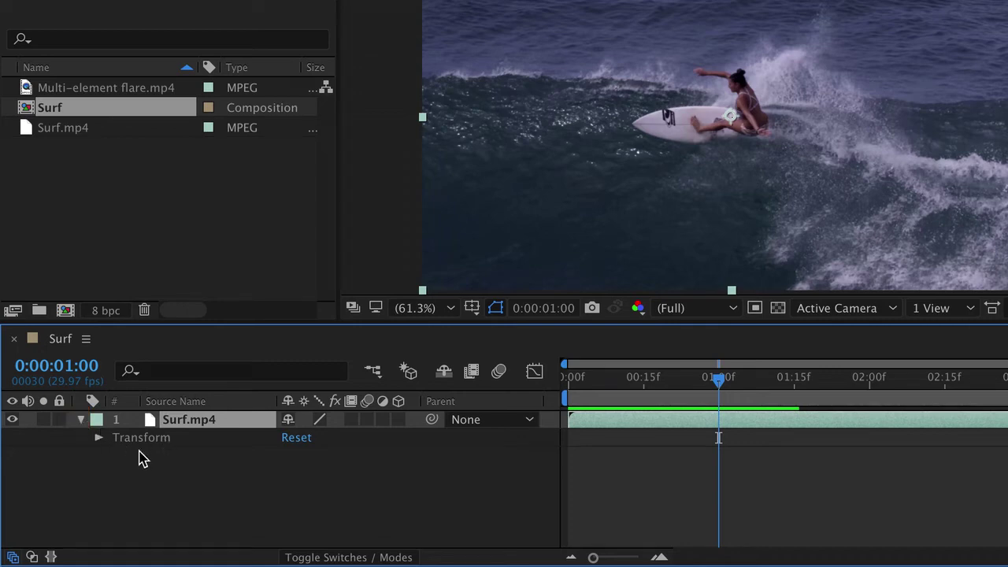
{"action": "left_click", "coordinate": [98, 438]}
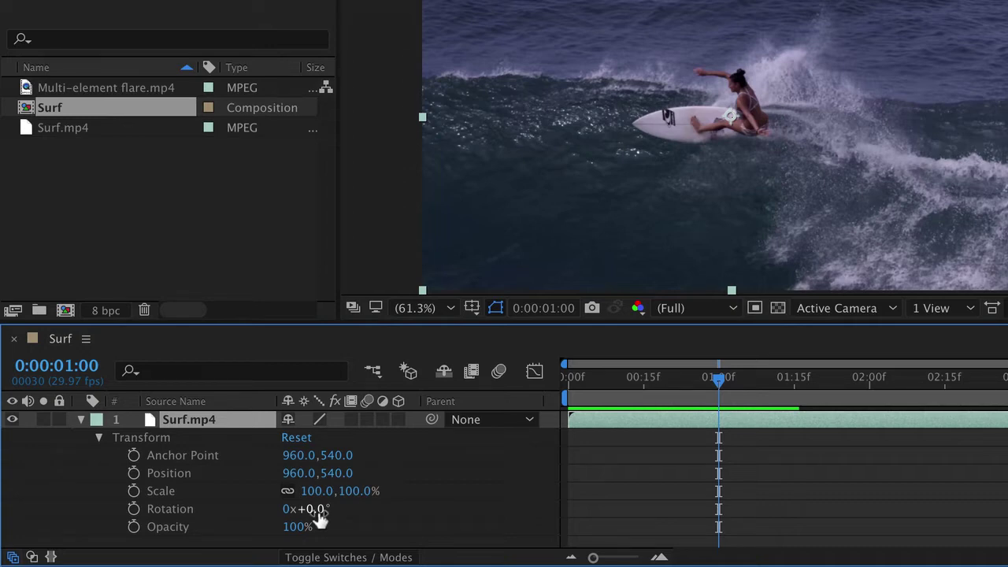
{"action": "left_click_drag", "start_coordinate": [312, 509], "coordinate": [370, 502]}
{"action": "left_click_drag", "start_coordinate": [278, 518], "coordinate": [218, 526]}
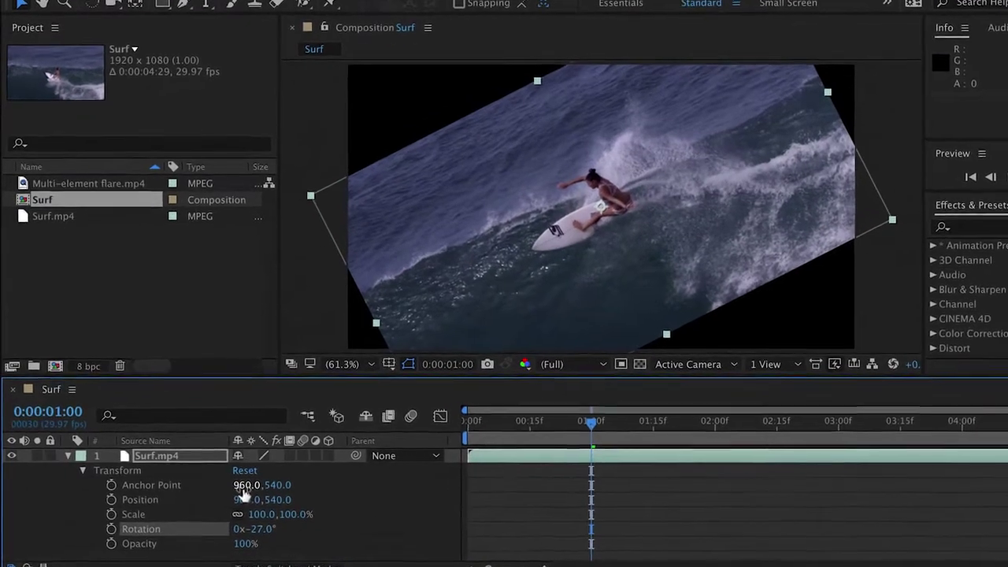
Step: Try changing the Surf.mp4 layer's Anchor Point, and undo both that change and the layer's rotation
{"action": "mouse_move", "coordinate": [244, 494]}
{"action": "left_mouse_down"}
{"action": "mouse_move", "coordinate": [257, 495]}
{"action": "mouse_move", "coordinate": [205, 494]}
{"action": "mouse_move", "coordinate": [248, 495]}
{"action": "left_mouse_up"}
{"action": "left_click_drag", "start_coordinate": [246, 456], "coordinate": [136, 479]}
{"action": "key", "text": "ctrl+z"}
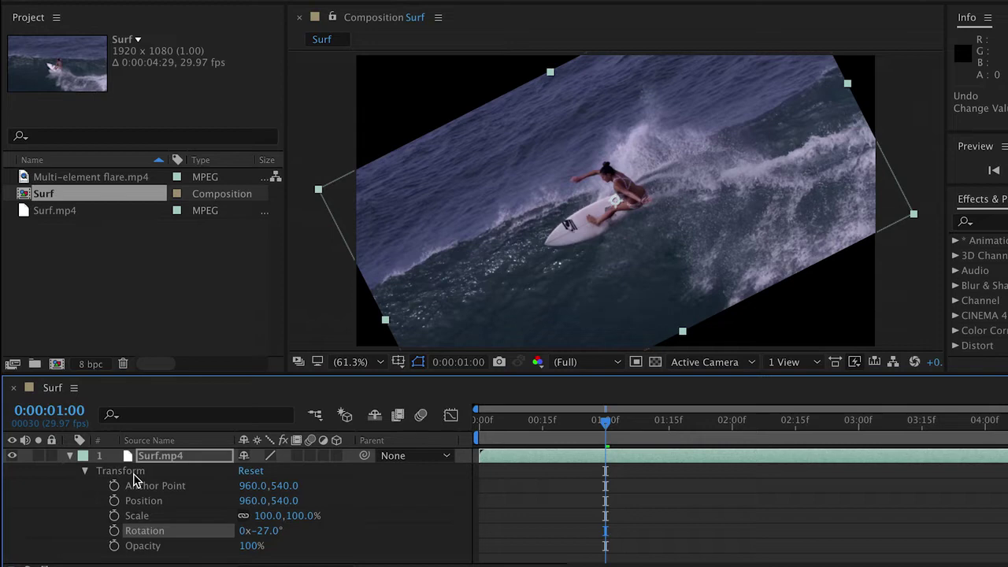
{"action": "key", "text": "ctrl+z"}
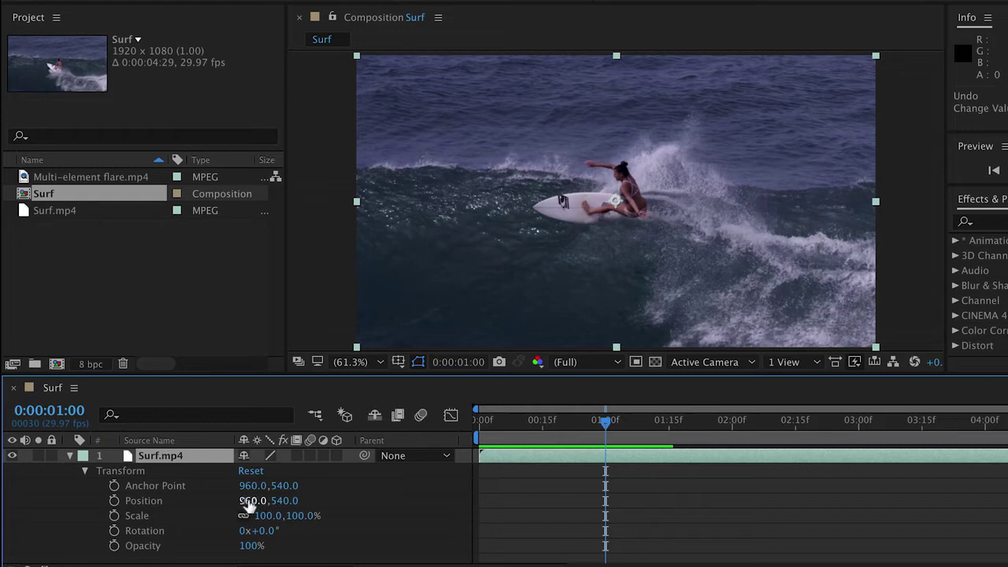
Step: Set the Surf.mp4 layer's Position to 1021.0, 582.0 and its Scale to 79.0, 54.0% with the proportions unlinked
{"action": "mouse_move", "coordinate": [249, 502]}
{"action": "left_mouse_down"}
{"action": "mouse_move", "coordinate": [108, 501]}
{"action": "mouse_move", "coordinate": [450, 467]}
{"action": "mouse_move", "coordinate": [295, 496]}
{"action": "mouse_move", "coordinate": [197, 501]}
{"action": "mouse_move", "coordinate": [300, 501]}
{"action": "mouse_move", "coordinate": [140, 515]}
{"action": "mouse_move", "coordinate": [375, 472]}
{"action": "left_mouse_up"}
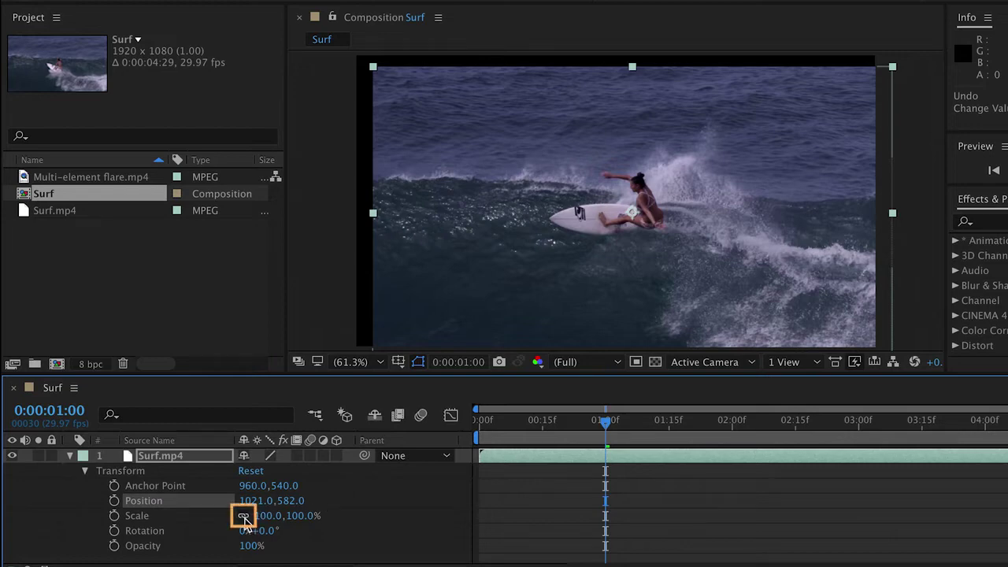
{"action": "mouse_move", "coordinate": [268, 515]}
{"action": "left_mouse_down"}
{"action": "mouse_move", "coordinate": [345, 517]}
{"action": "mouse_move", "coordinate": [218, 525]}
{"action": "mouse_move", "coordinate": [232, 526]}
{"action": "left_mouse_up"}
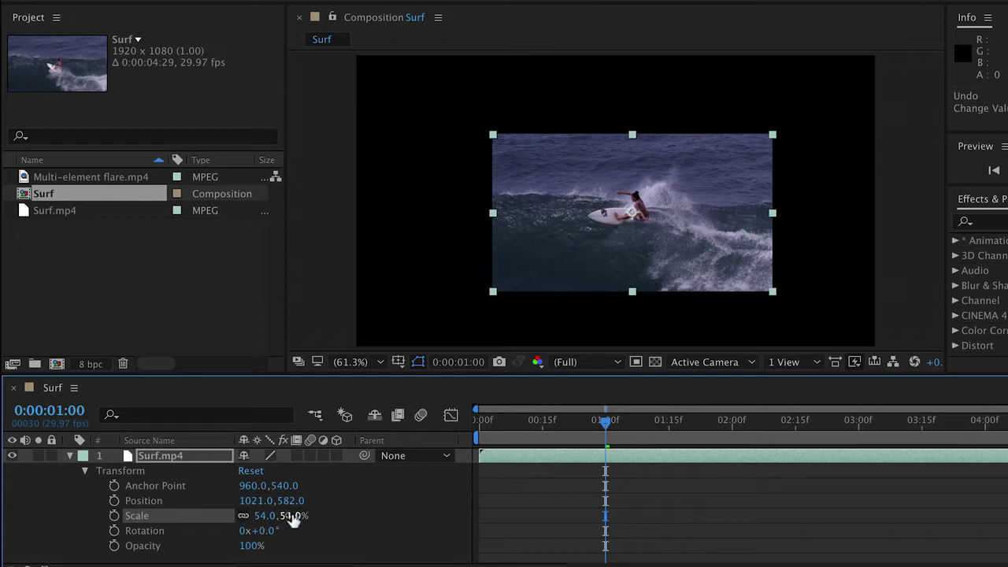
{"action": "left_click", "coordinate": [247, 516]}
{"action": "mouse_move", "coordinate": [265, 517]}
{"action": "left_mouse_down"}
{"action": "mouse_move", "coordinate": [229, 515]}
{"action": "mouse_move", "coordinate": [303, 513]}
{"action": "mouse_move", "coordinate": [285, 514]}
{"action": "left_mouse_up"}
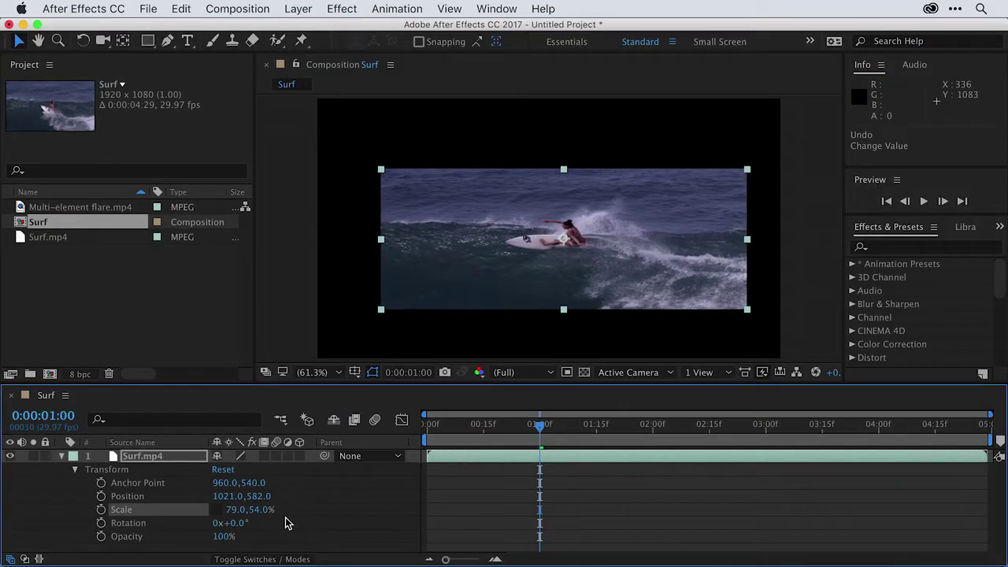
Step: Undo the Position and Scale changes on the Surf.mp4 layer, including the unlinked proportions
{"action": "key", "text": "super+z"}
{"action": "key", "text": "super+z"}
{"action": "key", "text": "super+z"}
{"action": "key", "text": "super+z"}
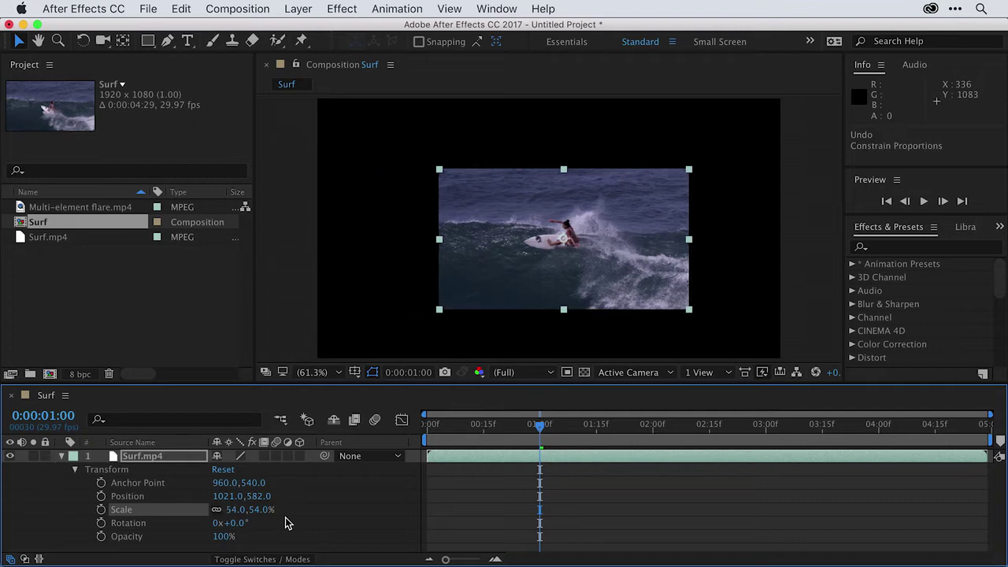
{"action": "key", "text": "super+z"}
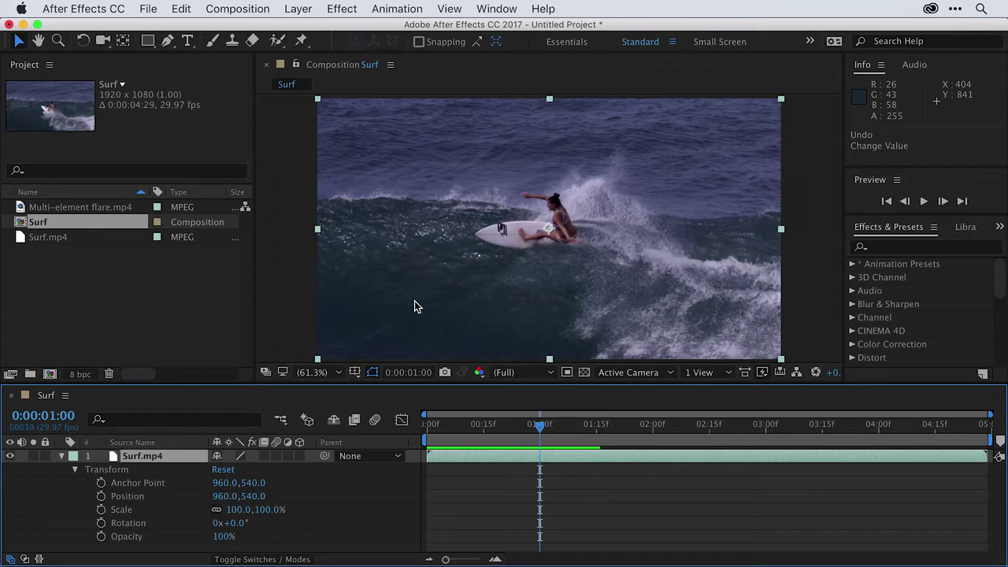
{"action": "left_click", "coordinate": [116, 459]}
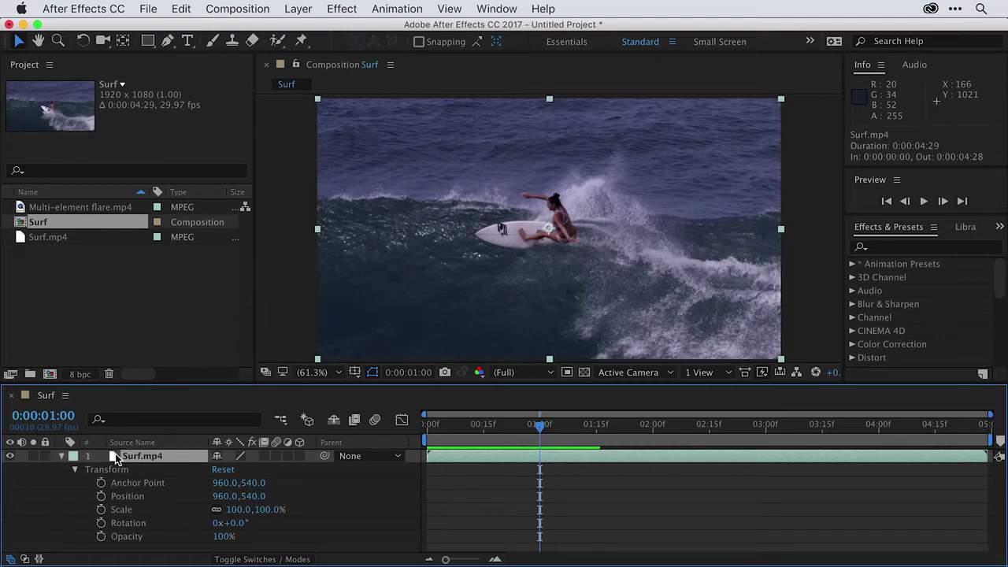
{"action": "left_click", "coordinate": [342, 9]}
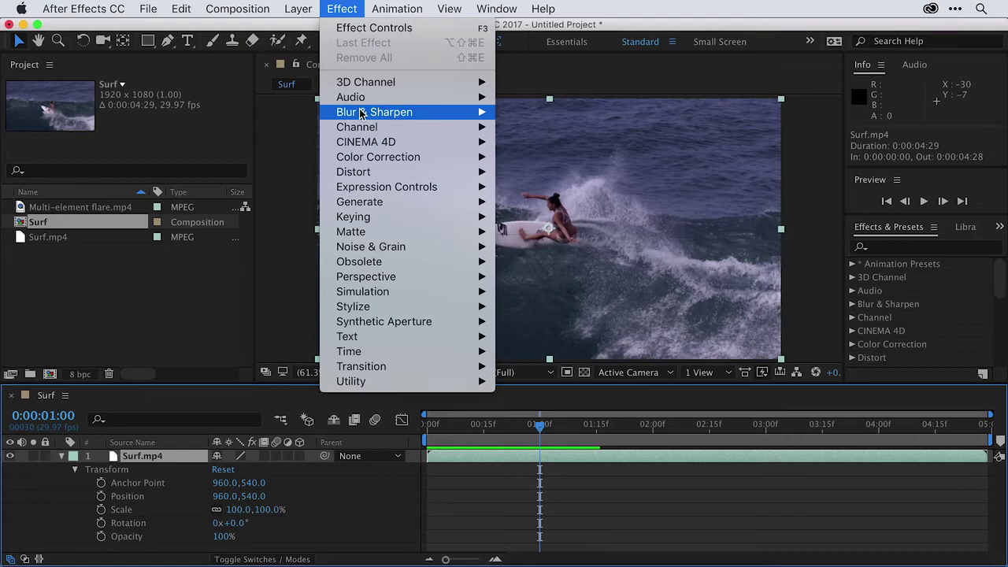
{"action": "mouse_move", "coordinate": [362, 115]}
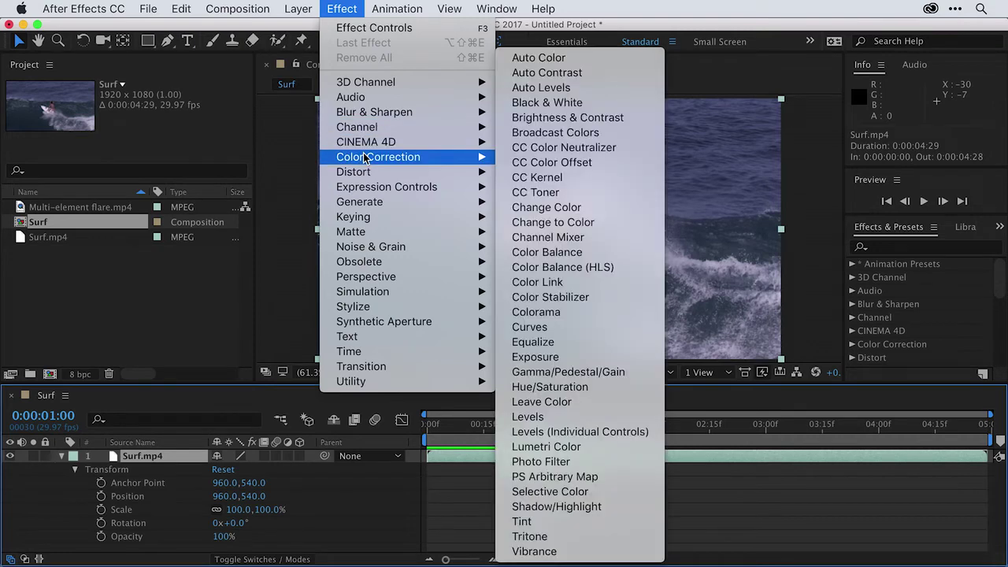
{"action": "mouse_move", "coordinate": [364, 177]}
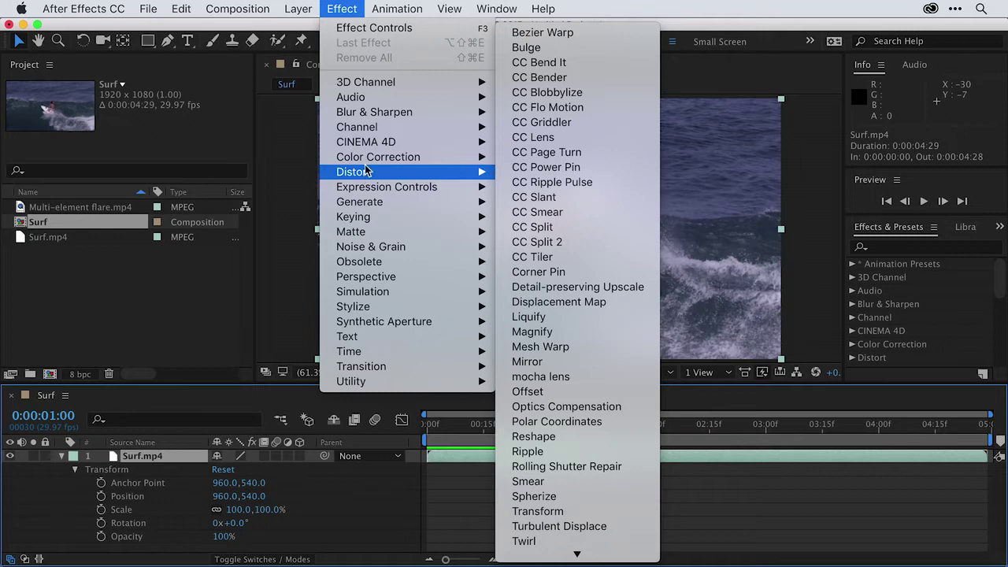
{"action": "mouse_move", "coordinate": [367, 157]}
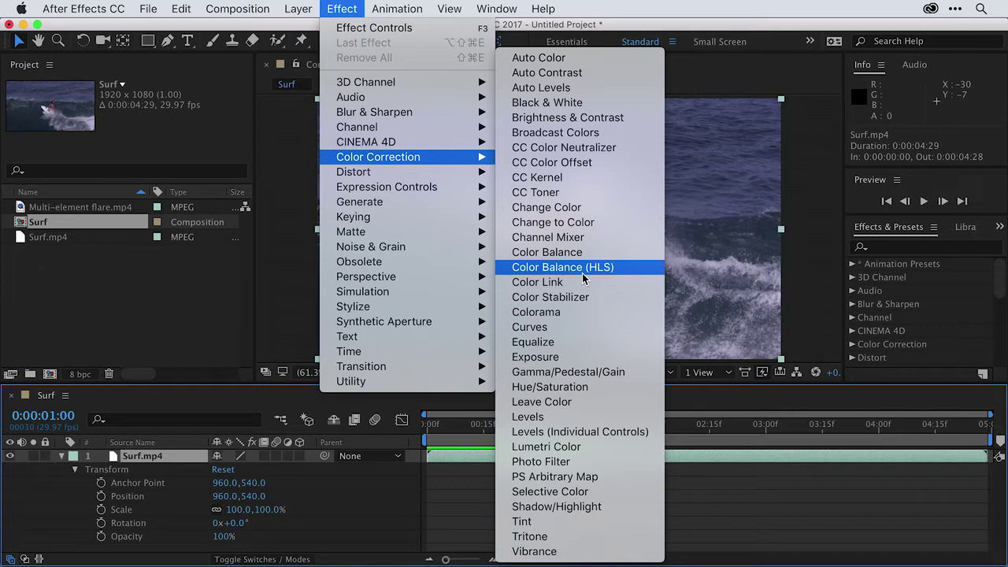
{"action": "key", "text": "Escape"}
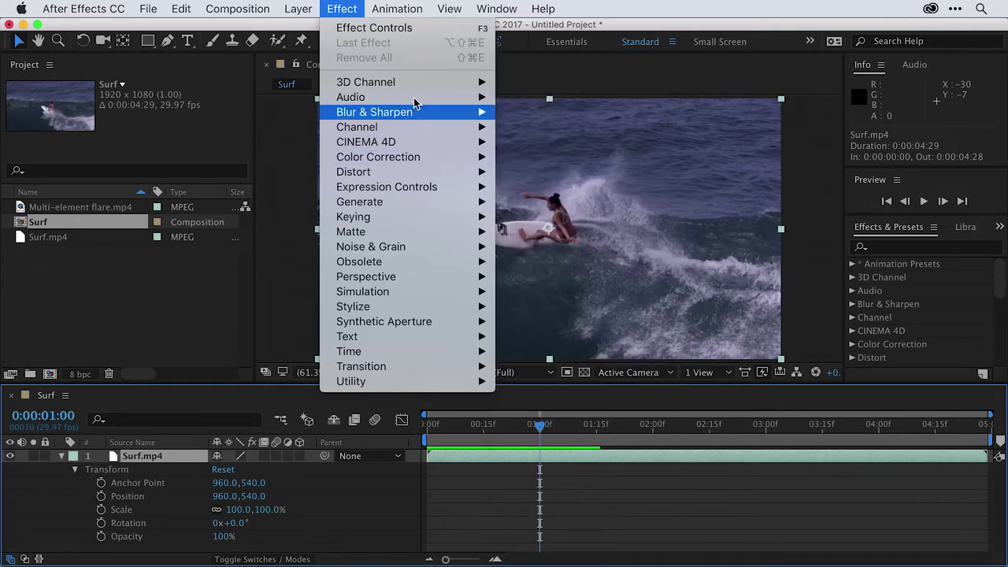
{"action": "key", "text": "Escape"}
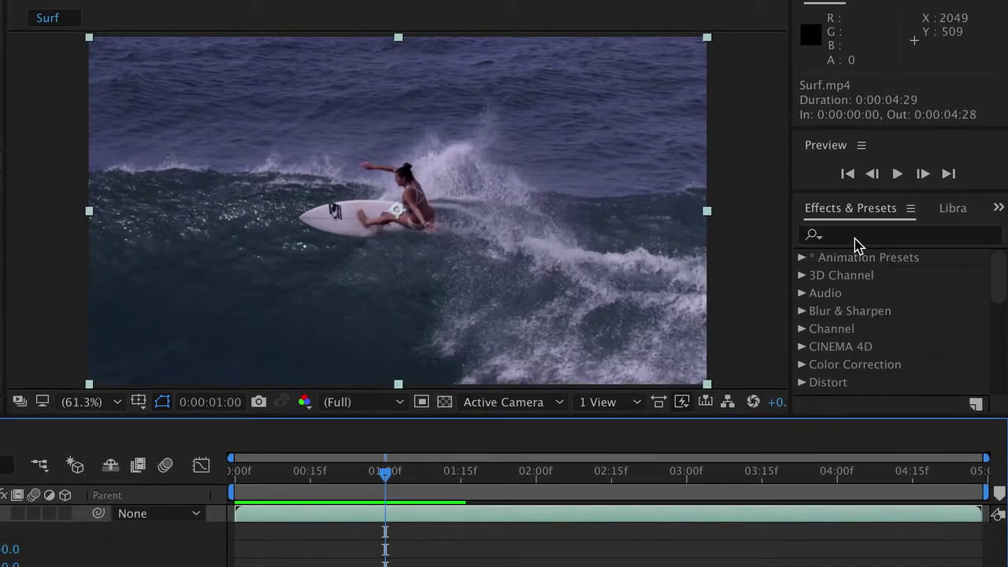
Step: Search the effects for "Lumet" and apply Lumetri Color to the Surf.mp4 layer
{"action": "left_click", "coordinate": [857, 237]}
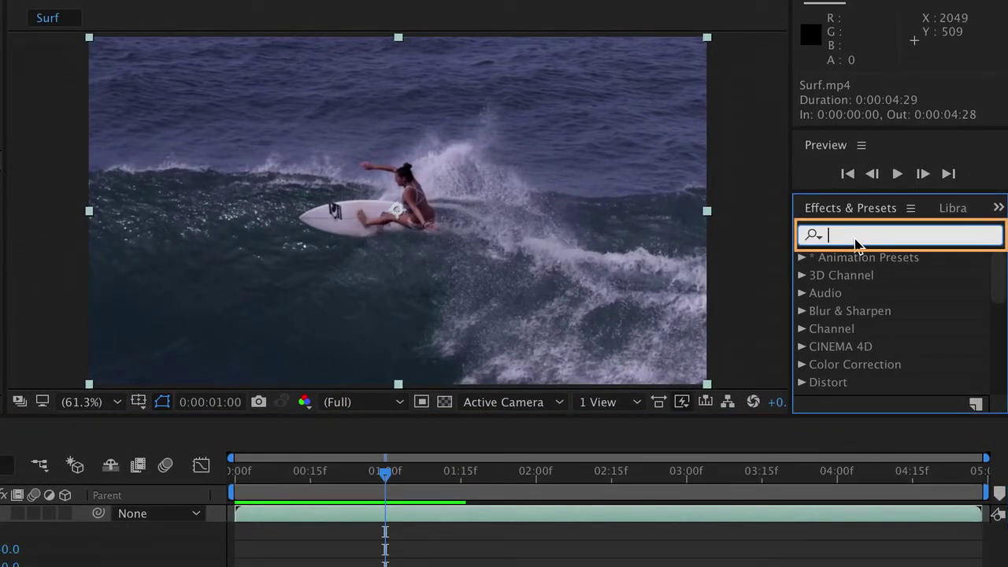
{"action": "type", "text": "Lu"}
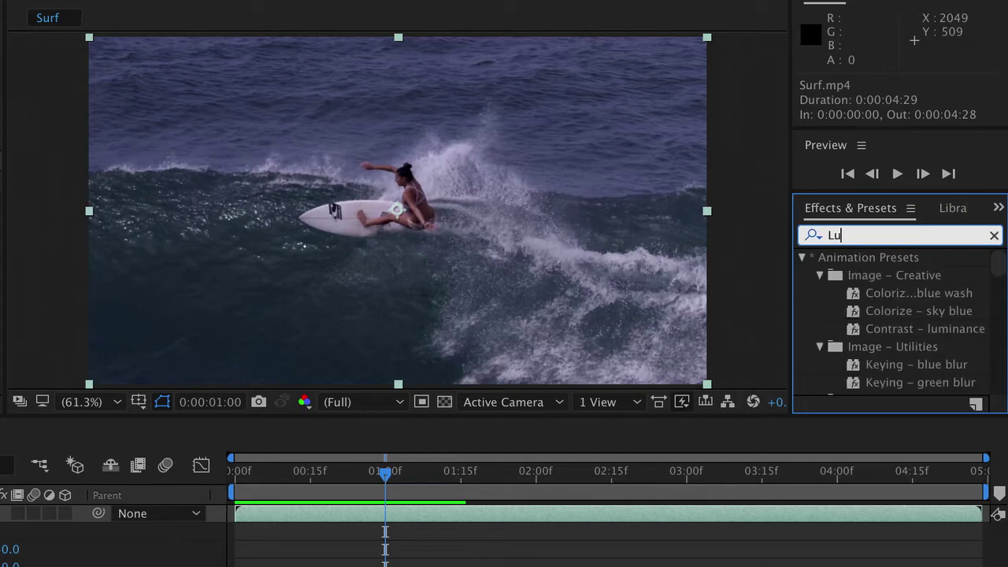
{"action": "type", "text": "met"}
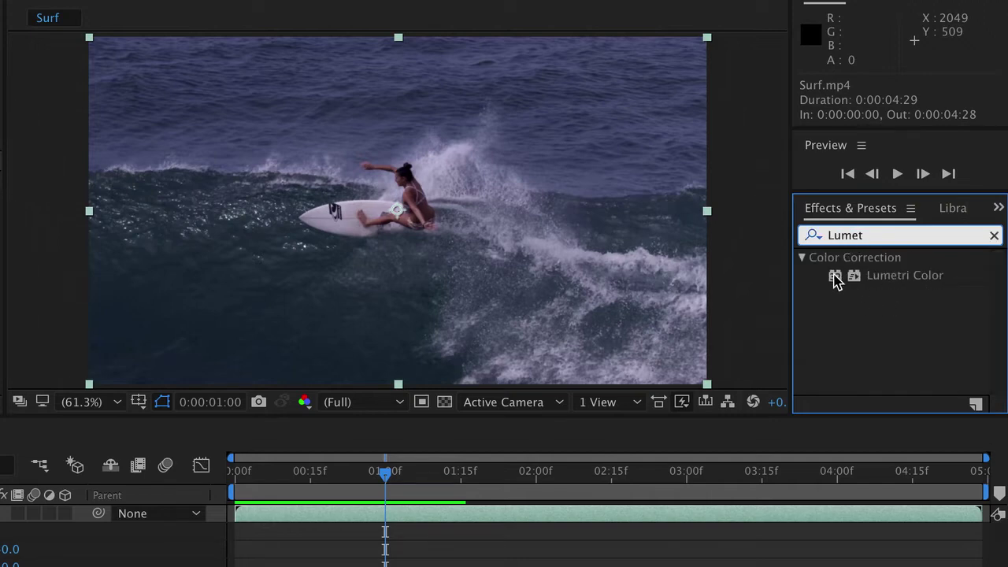
{"action": "left_click_drag", "start_coordinate": [835, 281], "coordinate": [0, 516]}
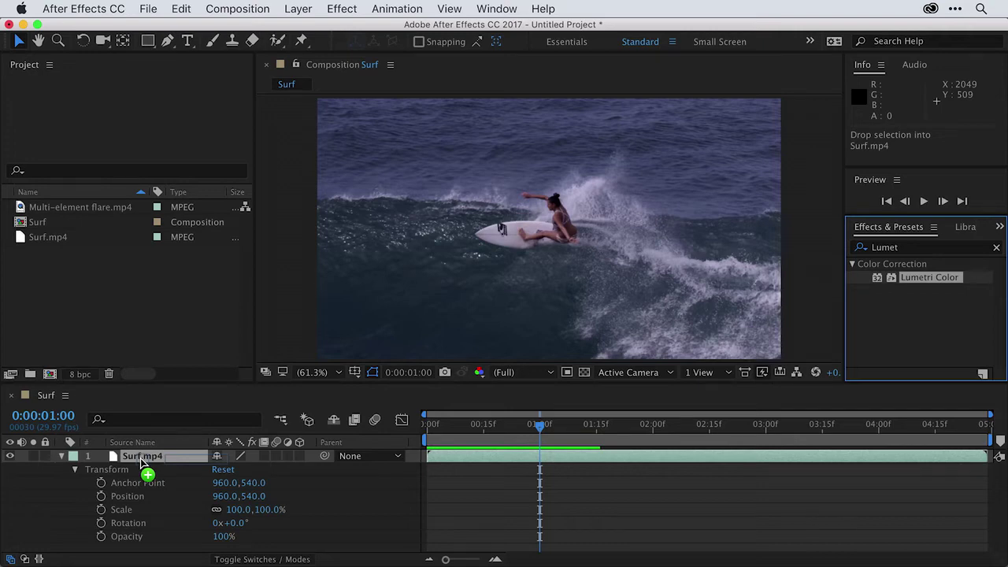
{"action": "left_click_drag", "start_coordinate": [142, 460], "coordinate": [142, 463]}
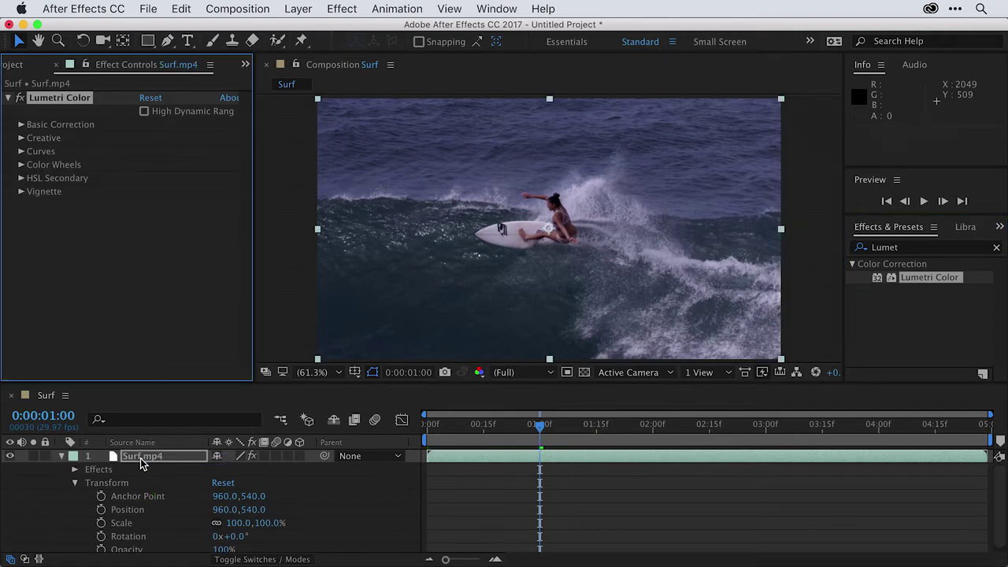
Step: Examine the Lumetri Color properties under the Surf.mp4 layer's Effects in the timeline, and collapse the Effects group again
{"action": "left_click", "coordinate": [75, 471]}
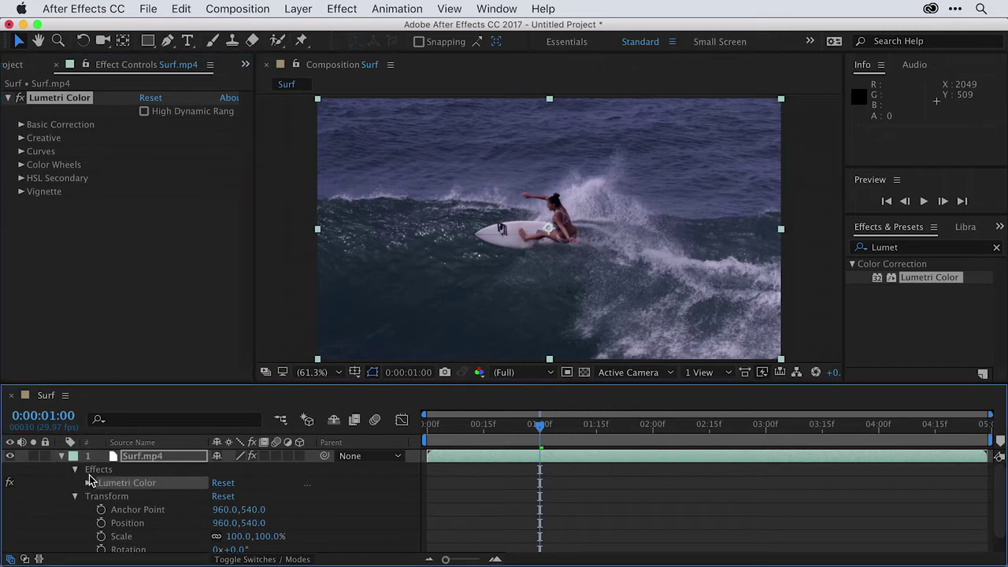
{"action": "left_click", "coordinate": [88, 482]}
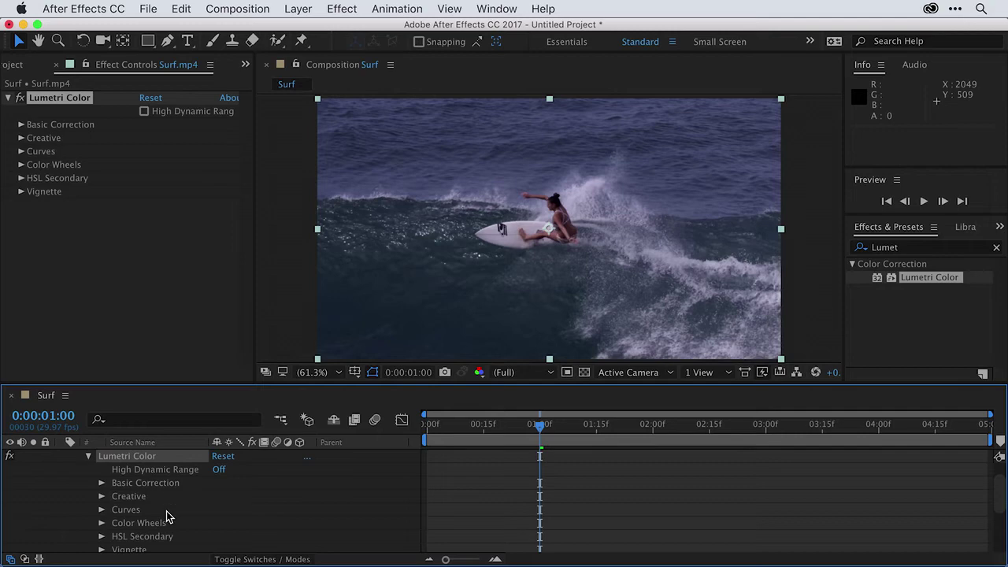
{"action": "scroll", "coordinate": [167, 523], "scroll_direction": "up", "scroll_amount": 2}
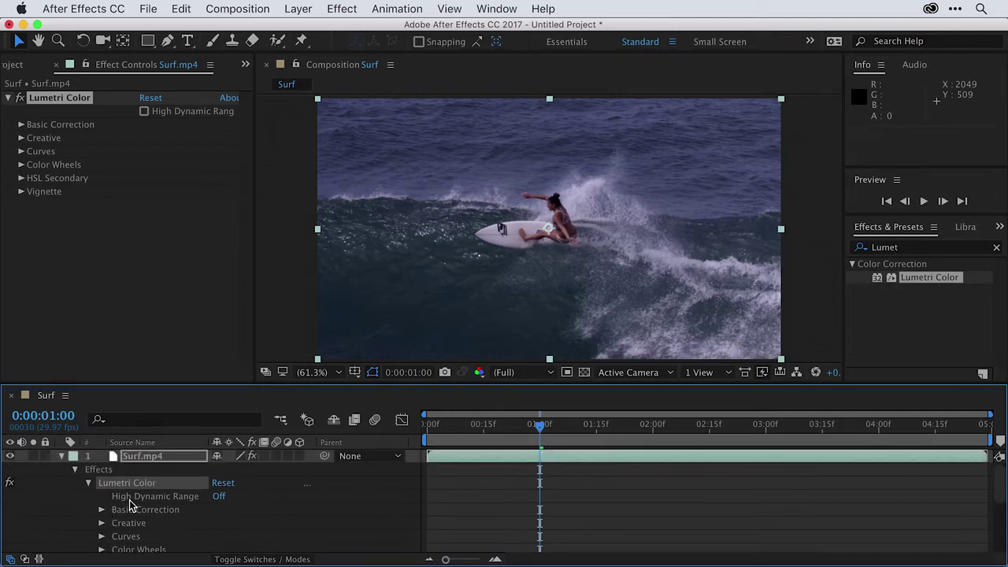
{"action": "left_click", "coordinate": [88, 483]}
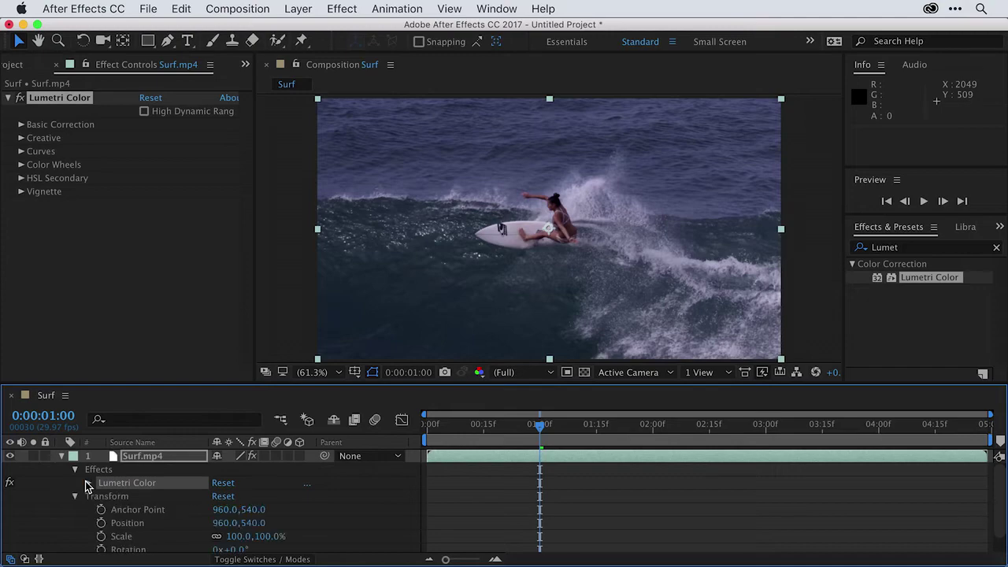
{"action": "left_click", "coordinate": [74, 470]}
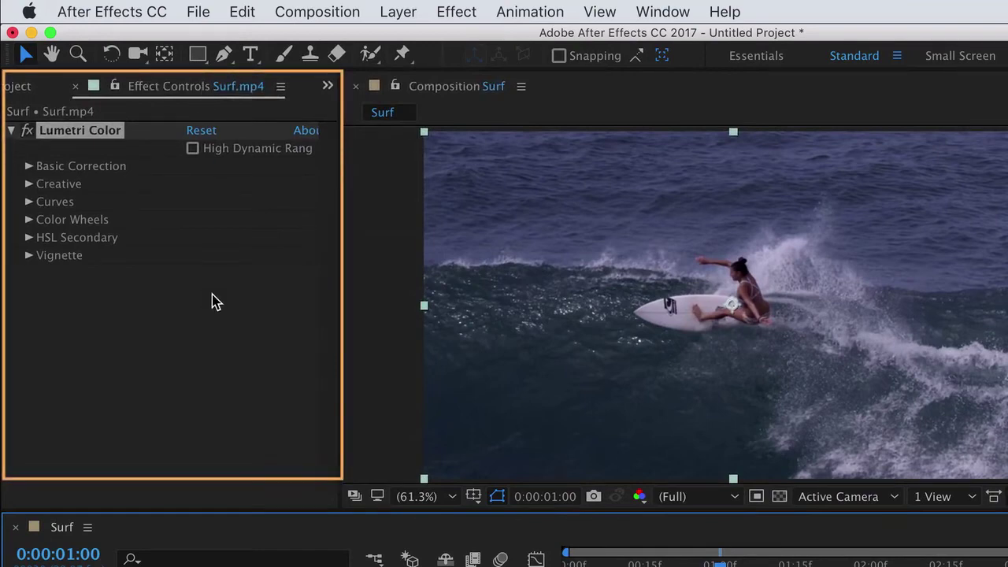
Step: Set the Creative Look of the Surf.mp4 layer's Lumetri Color effect to SL BIG
{"action": "left_click", "coordinate": [29, 188]}
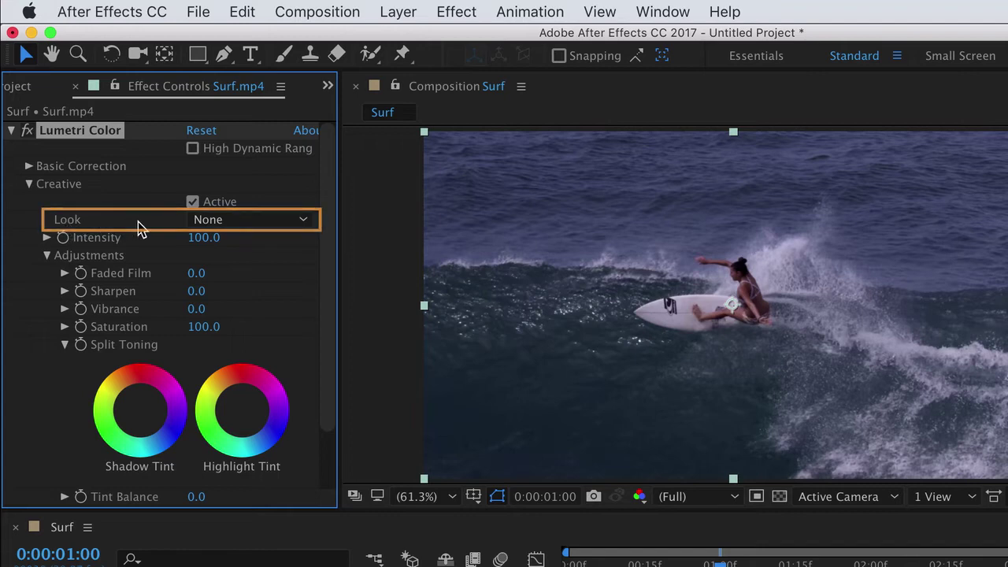
{"action": "left_click", "coordinate": [282, 225]}
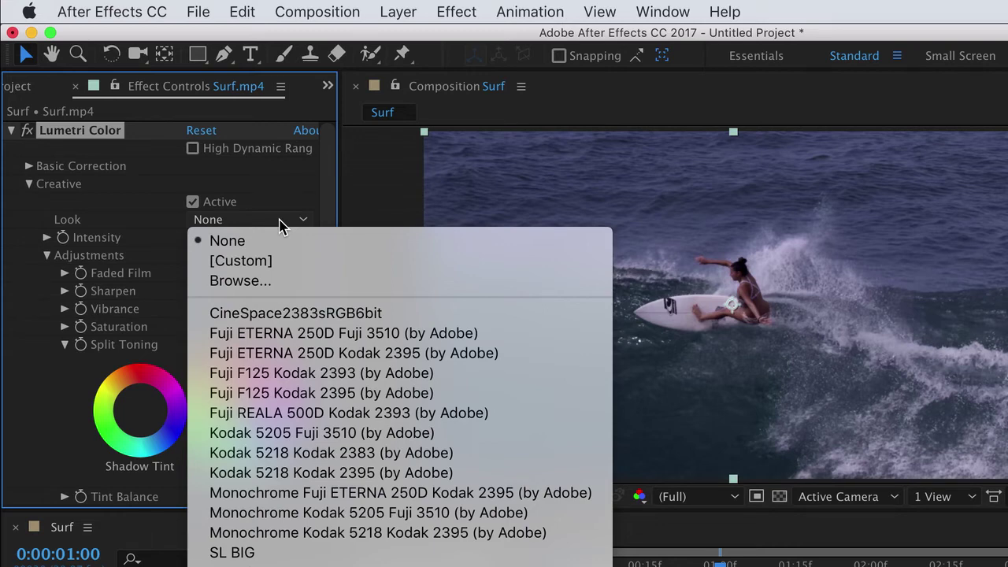
{"action": "left_click", "coordinate": [306, 555]}
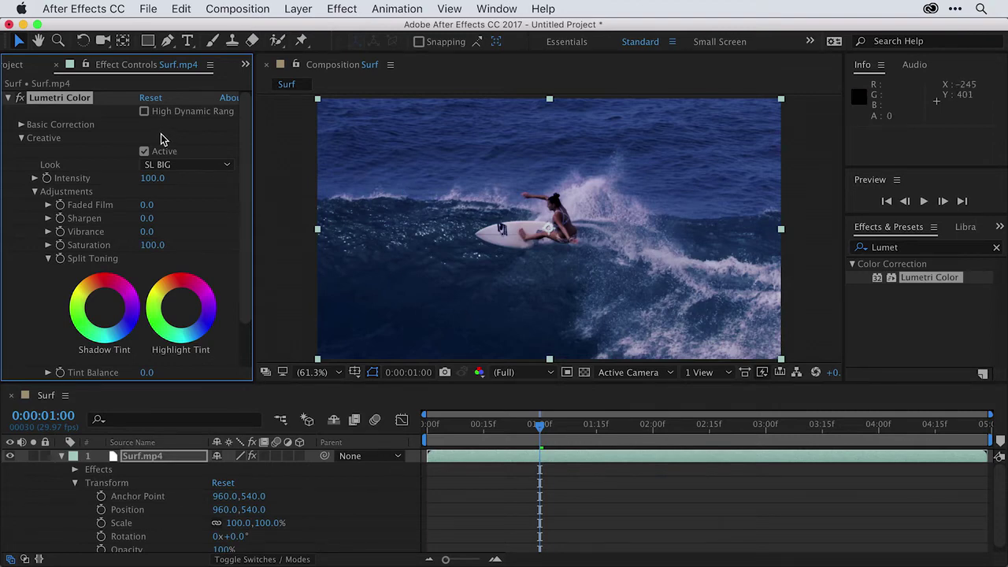
Step: Compare the footage with and without the grade by turning Lumetri Color, and the layer's effects as a whole, off and on
{"action": "left_click", "coordinate": [21, 101]}
{"action": "left_click", "coordinate": [20, 101]}
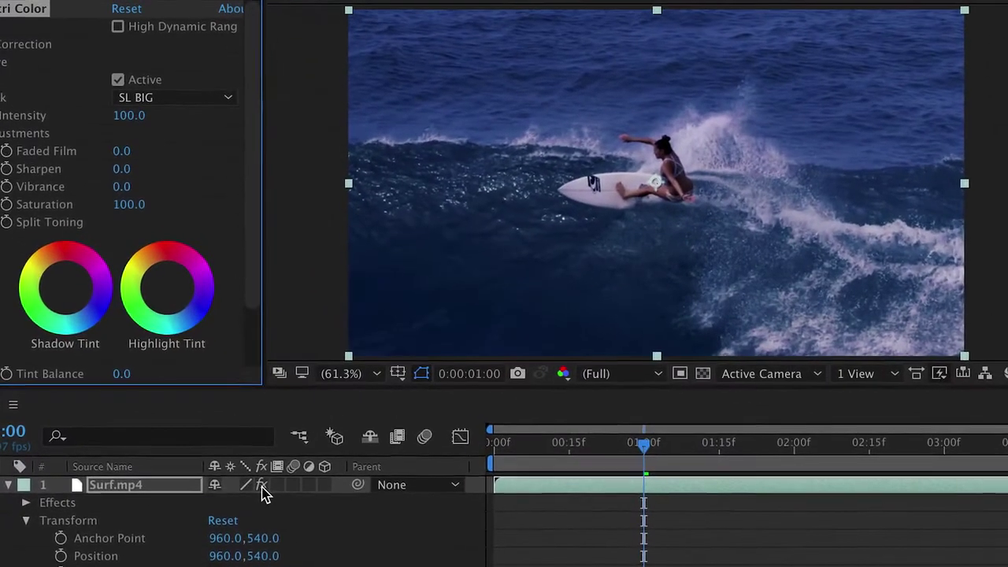
{"action": "left_click", "coordinate": [262, 487]}
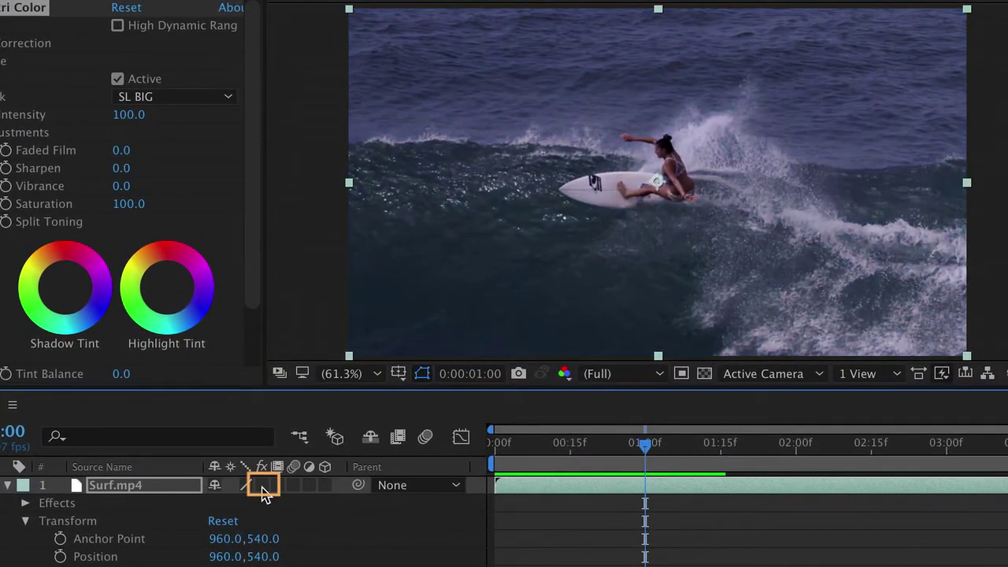
{"action": "left_click", "coordinate": [262, 486]}
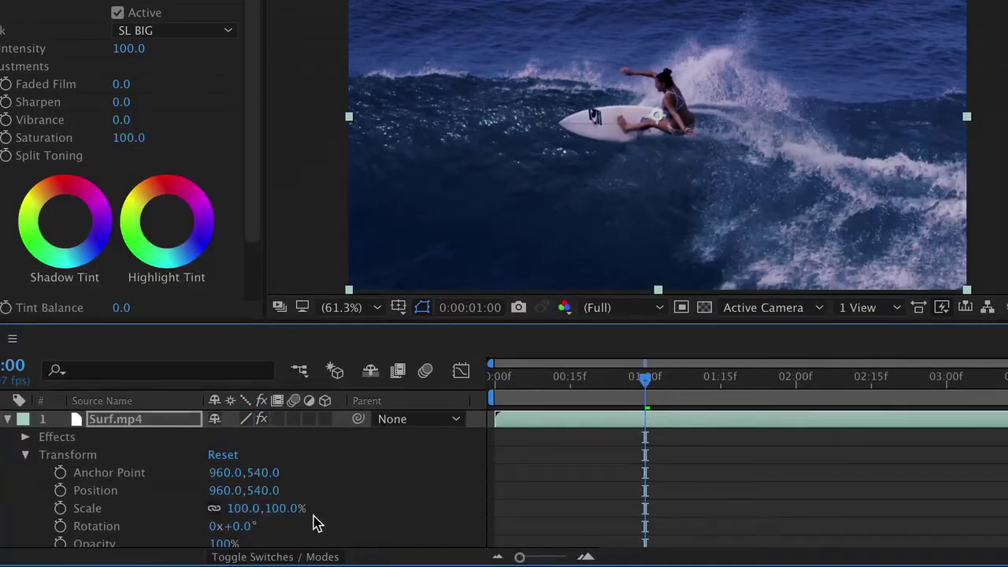
Step: View the timeline's Mode and TrkMat columns for the Surf.mp4 layer, and return to the layer switches
{"action": "left_click", "coordinate": [320, 556]}
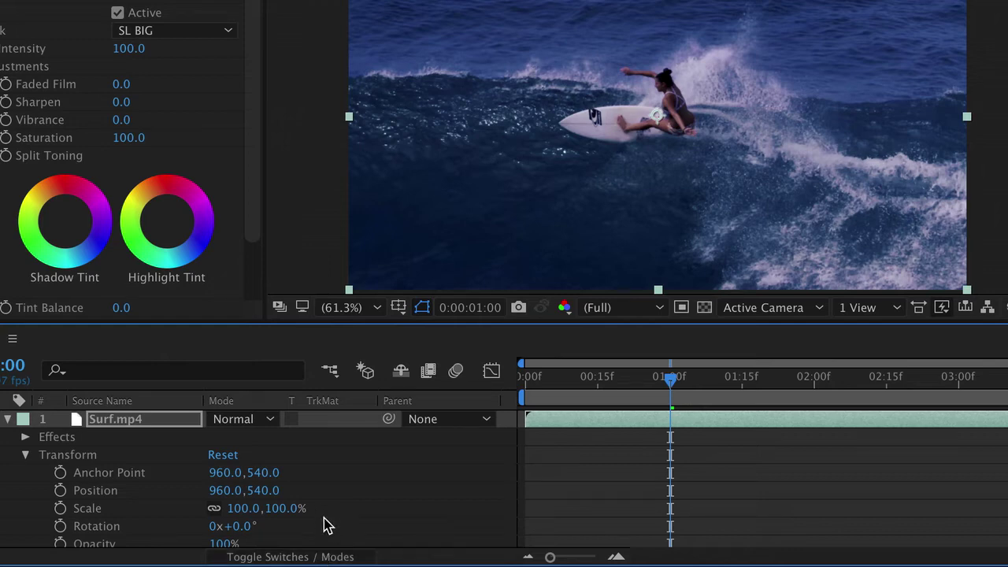
{"action": "left_click", "coordinate": [328, 557]}
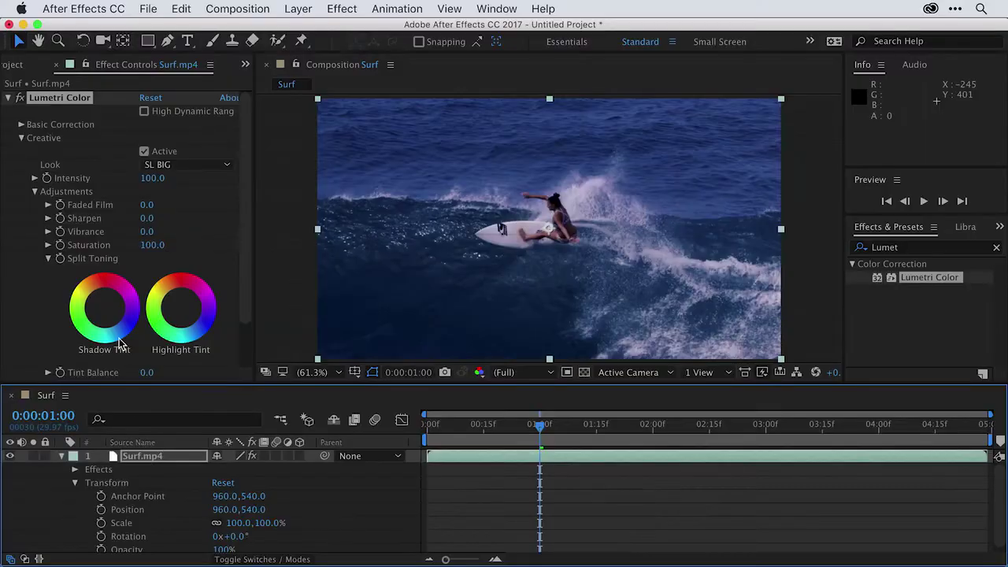
Step: Add Multi-element flare.mp4 from the project to the Surf composition as a layer above Surf.mp4
{"action": "left_click", "coordinate": [12, 67]}
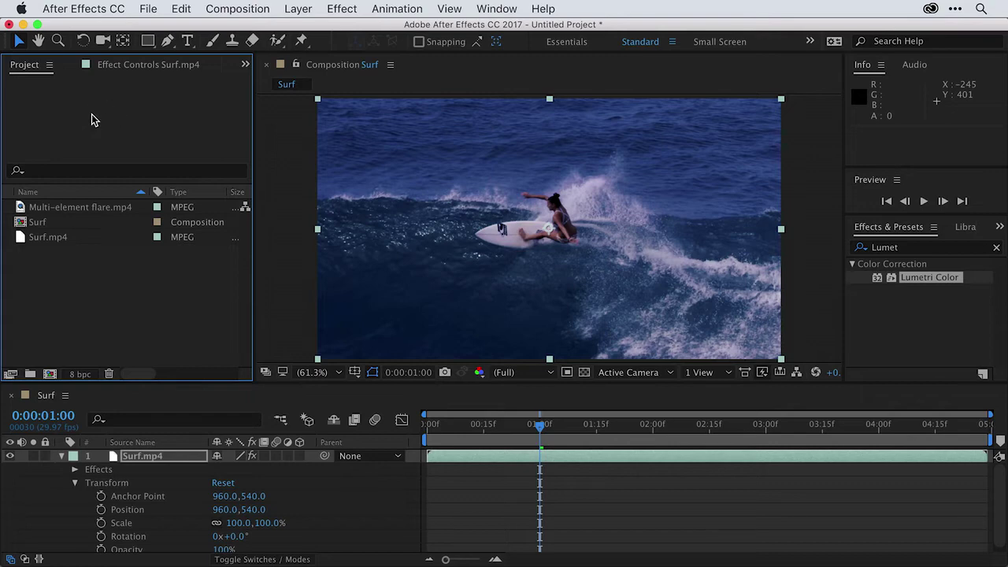
{"action": "left_click", "coordinate": [21, 207]}
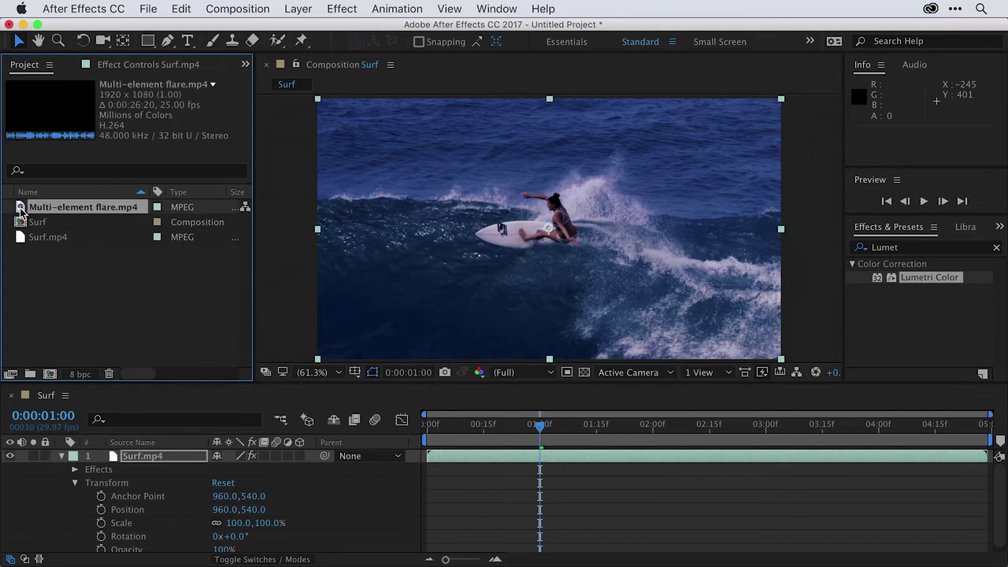
{"action": "left_click_drag", "start_coordinate": [21, 211], "coordinate": [113, 469]}
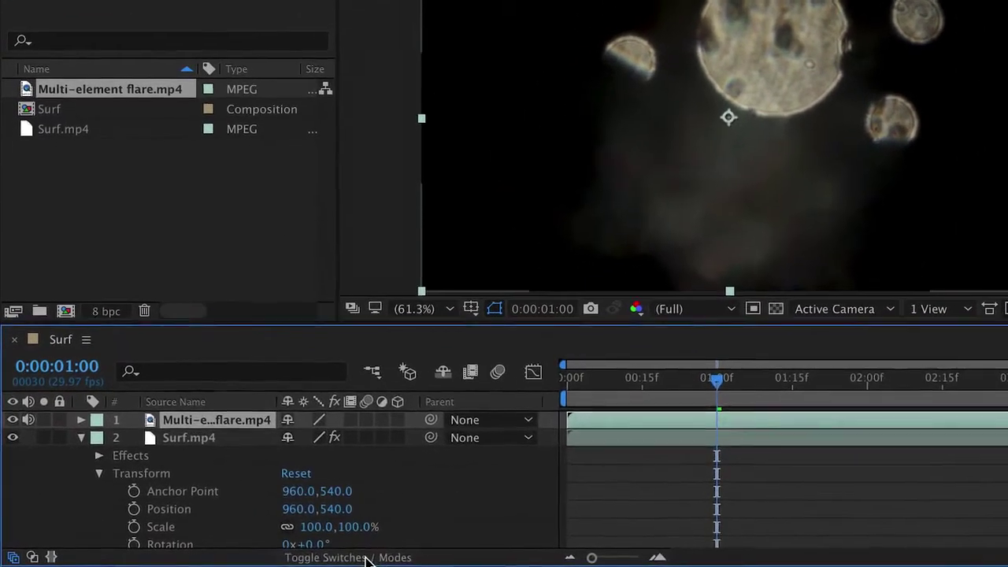
Step: Set the Multi-element flare.mp4 layer's blending mode to Screen and shift the layer to start at 0:00:01:00
{"action": "left_click", "coordinate": [262, 559]}
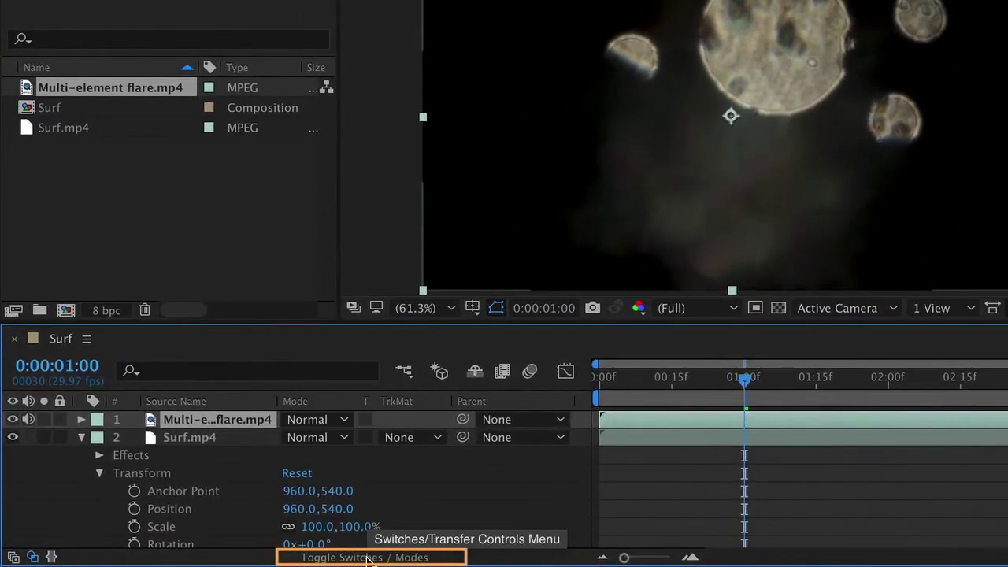
{"action": "left_click", "coordinate": [315, 420]}
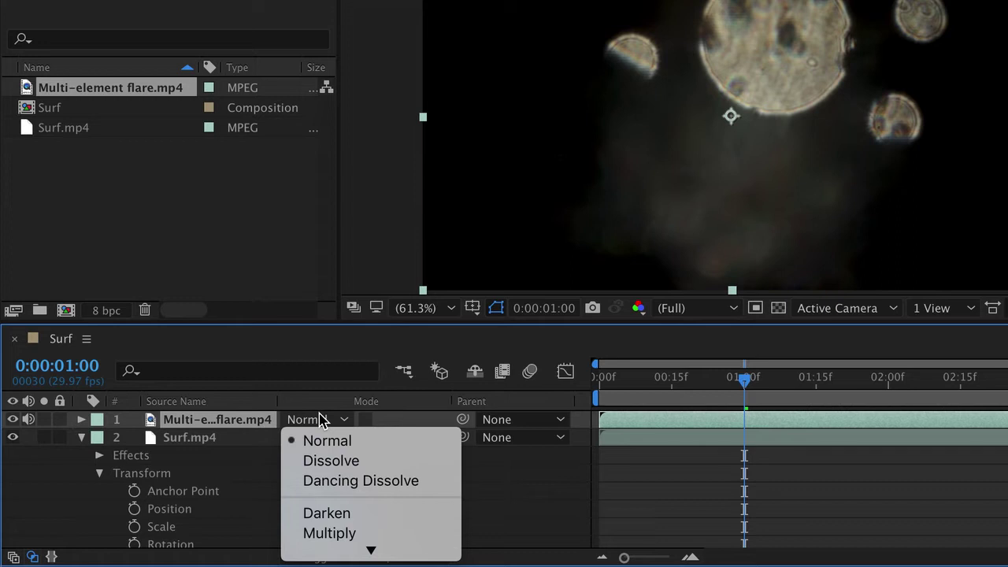
{"action": "scroll", "coordinate": [337, 527], "scroll_direction": "down", "scroll_amount": 5}
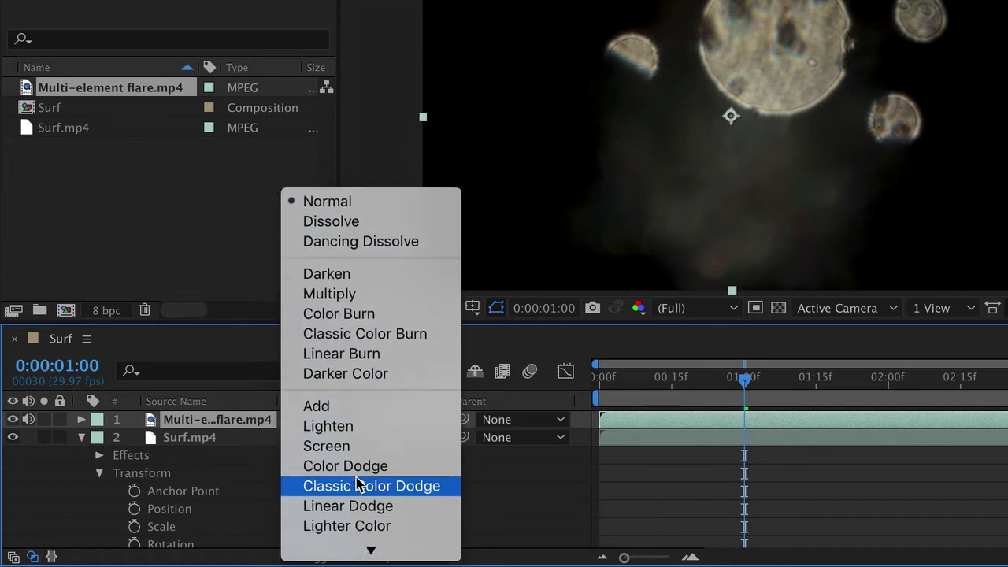
{"action": "left_click", "coordinate": [354, 446]}
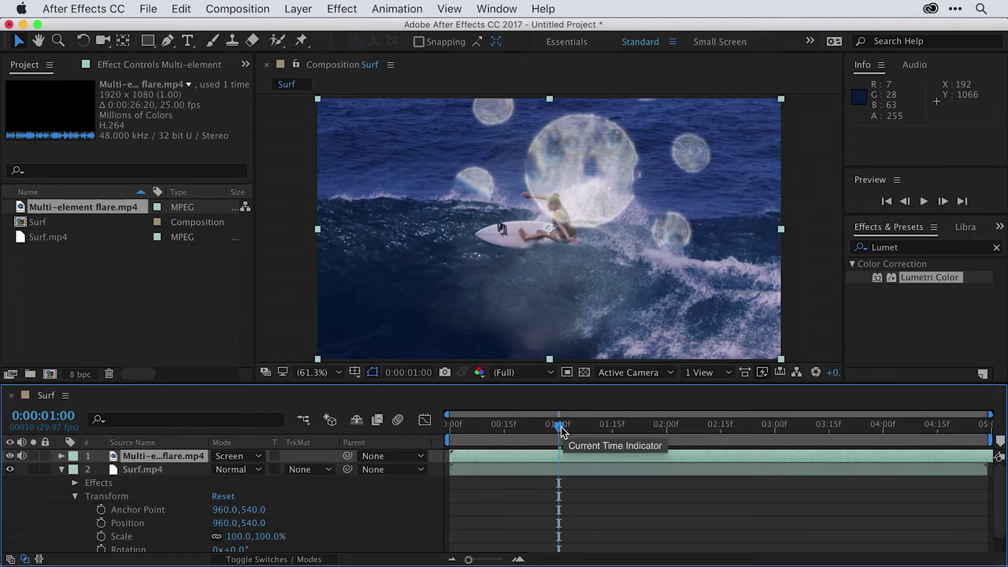
{"action": "left_click_drag", "start_coordinate": [478, 457], "coordinate": [562, 460]}
{"action": "mouse_move", "coordinate": [575, 454]}
{"action": "left_mouse_down"}
{"action": "mouse_move", "coordinate": [543, 458]}
{"action": "mouse_move", "coordinate": [578, 458]}
{"action": "left_mouse_up"}
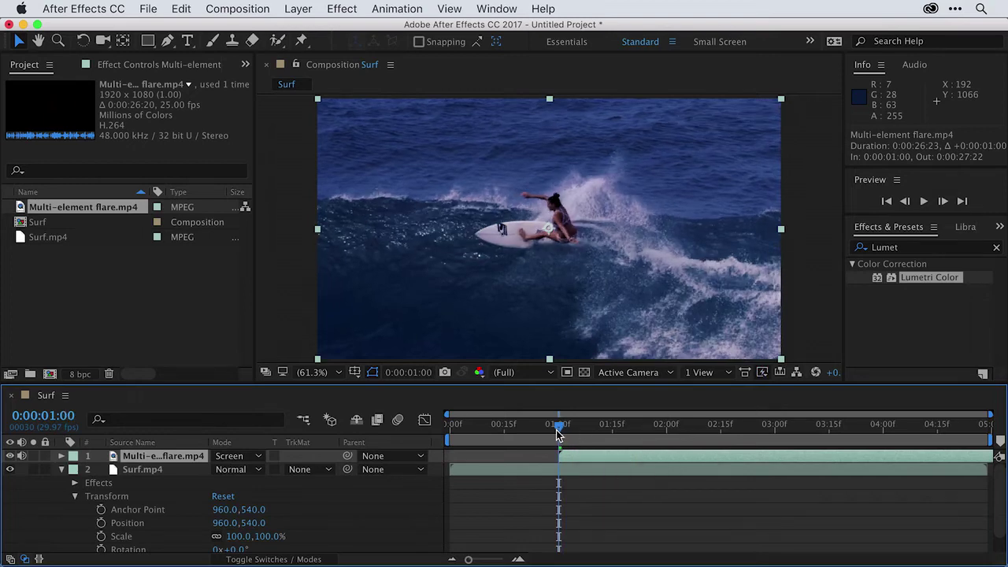
Step: Add an Opacity keyframe of 0% to the Surf.mp4 layer at 0:00:00:00
{"action": "left_click_drag", "start_coordinate": [558, 432], "coordinate": [444, 448]}
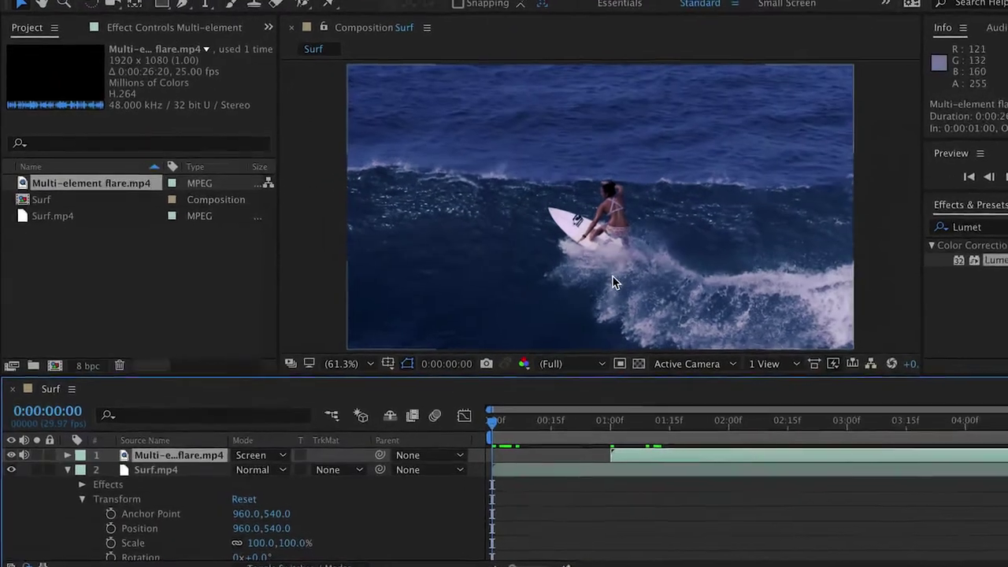
{"action": "mouse_move", "coordinate": [508, 432]}
{"action": "left_mouse_down"}
{"action": "mouse_move", "coordinate": [522, 429]}
{"action": "mouse_move", "coordinate": [491, 434]}
{"action": "left_mouse_up"}
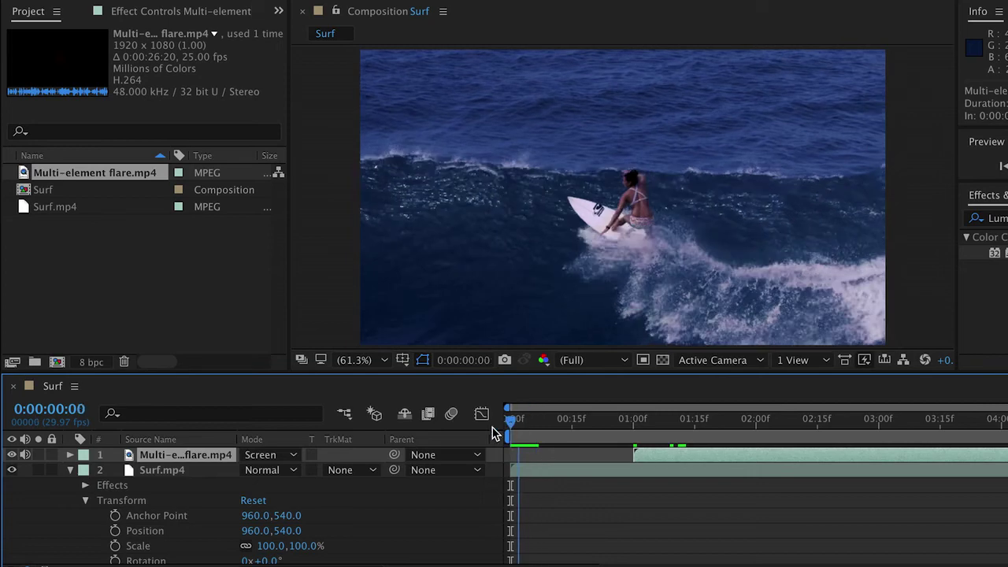
{"action": "left_click", "coordinate": [165, 470]}
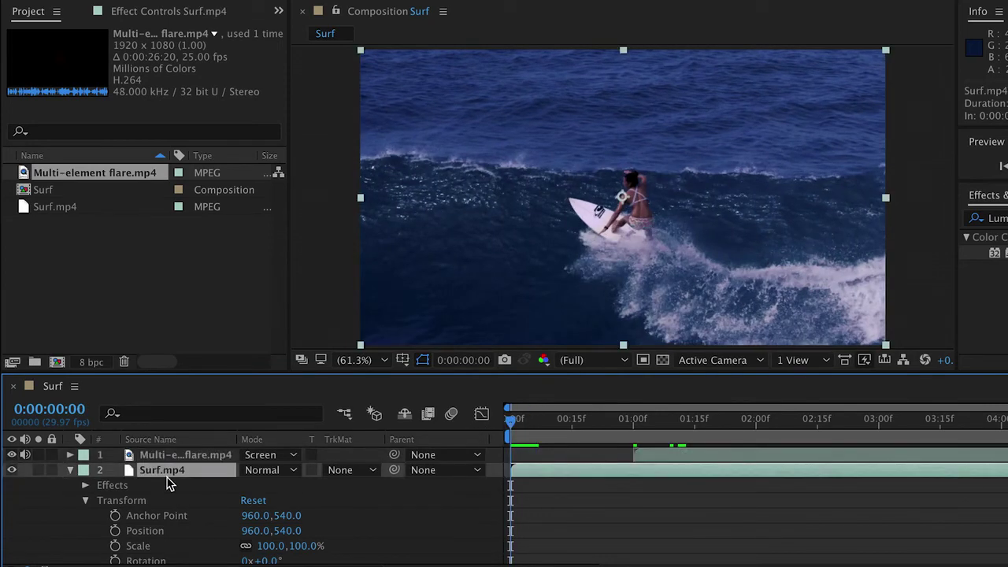
{"action": "scroll", "coordinate": [168, 484], "scroll_direction": "down", "scroll_amount": 1}
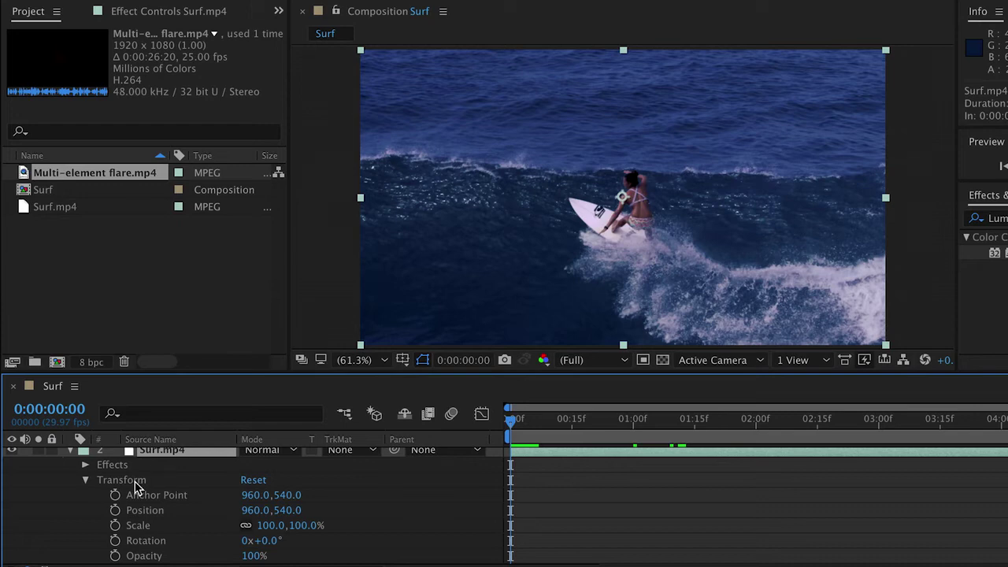
{"action": "left_click_drag", "start_coordinate": [252, 558], "coordinate": [173, 558]}
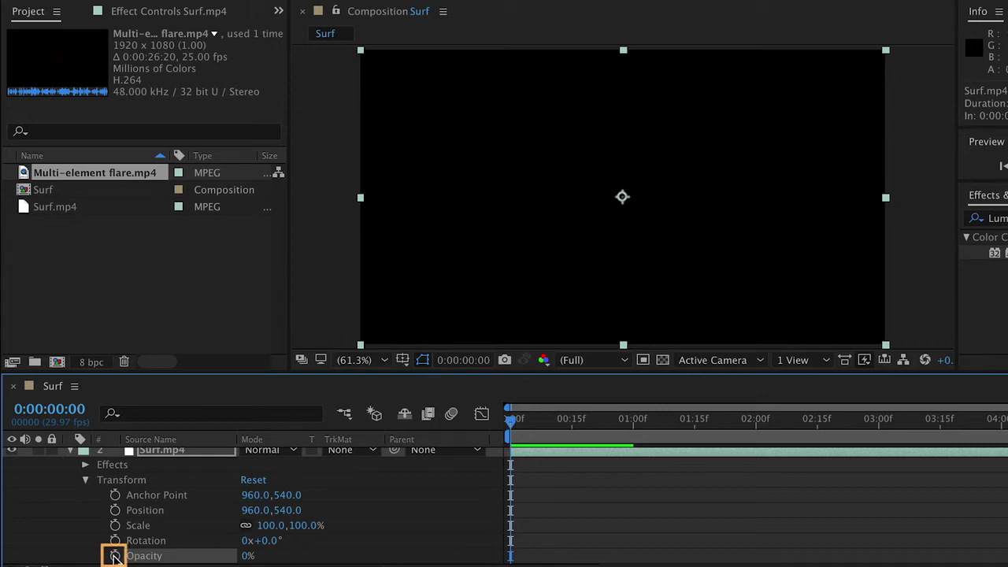
{"action": "left_click", "coordinate": [115, 556]}
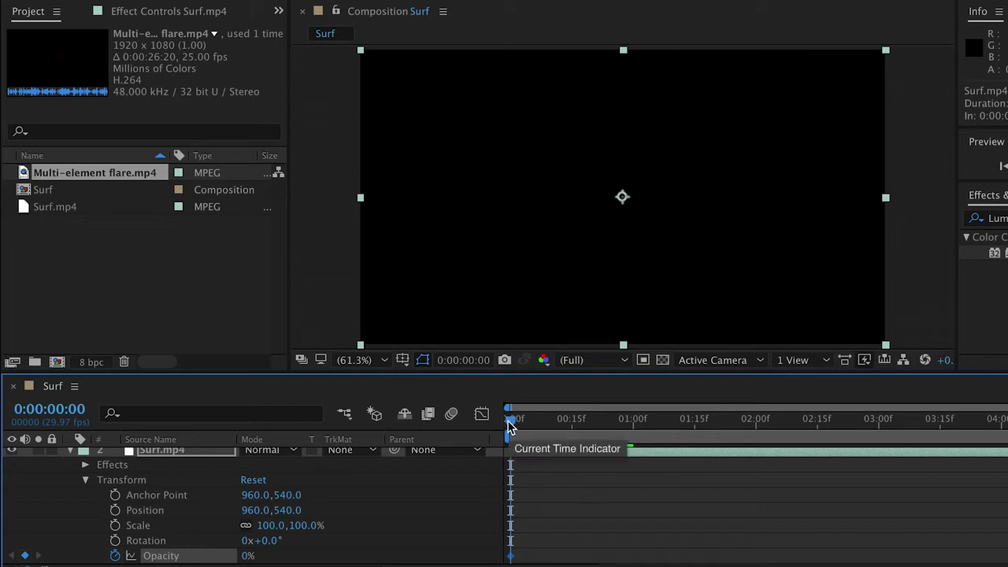
Step: Add a 100% Opacity keyframe to the Surf.mp4 layer at 0:00:00:15 and step between its two keyframes
{"action": "left_click_drag", "start_coordinate": [509, 426], "coordinate": [572, 429]}
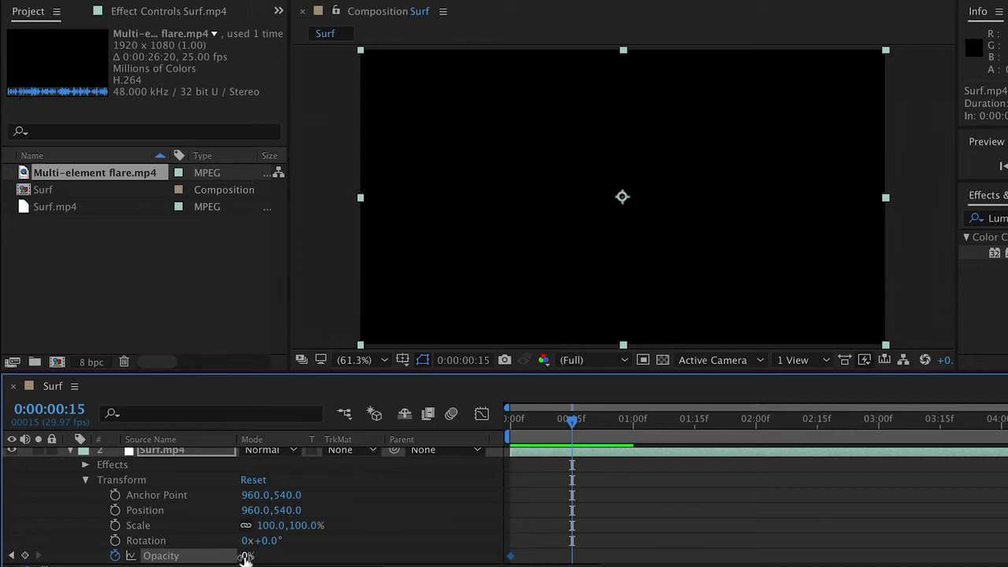
{"action": "left_click_drag", "start_coordinate": [246, 556], "coordinate": [351, 538]}
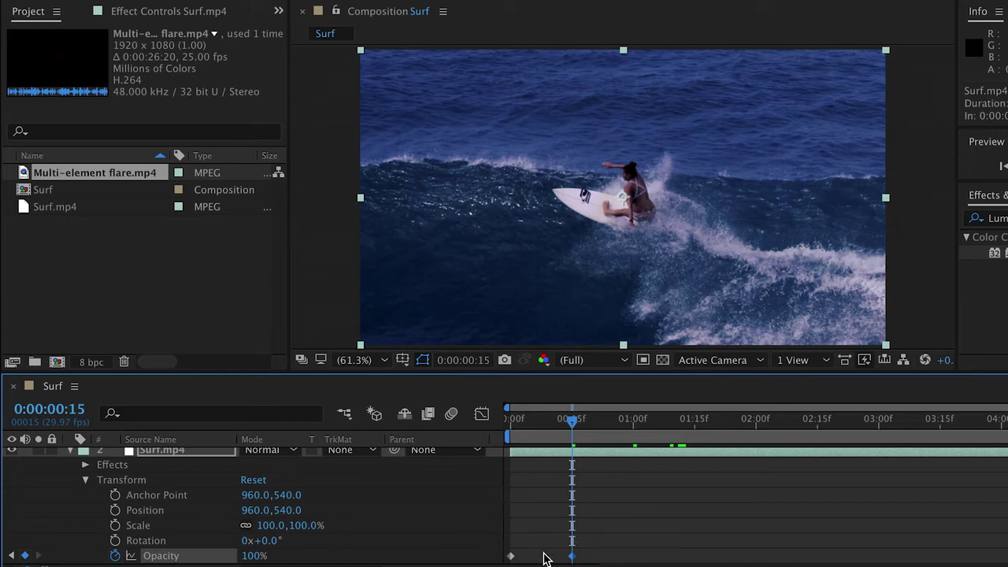
{"action": "mouse_move", "coordinate": [572, 553]}
{"action": "left_click", "coordinate": [11, 556]}
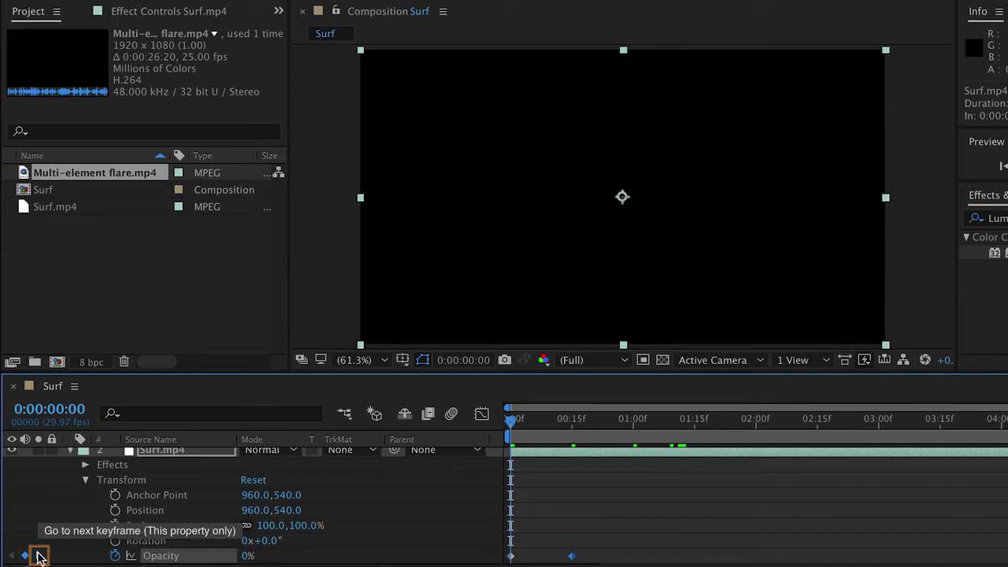
{"action": "left_click", "coordinate": [37, 556]}
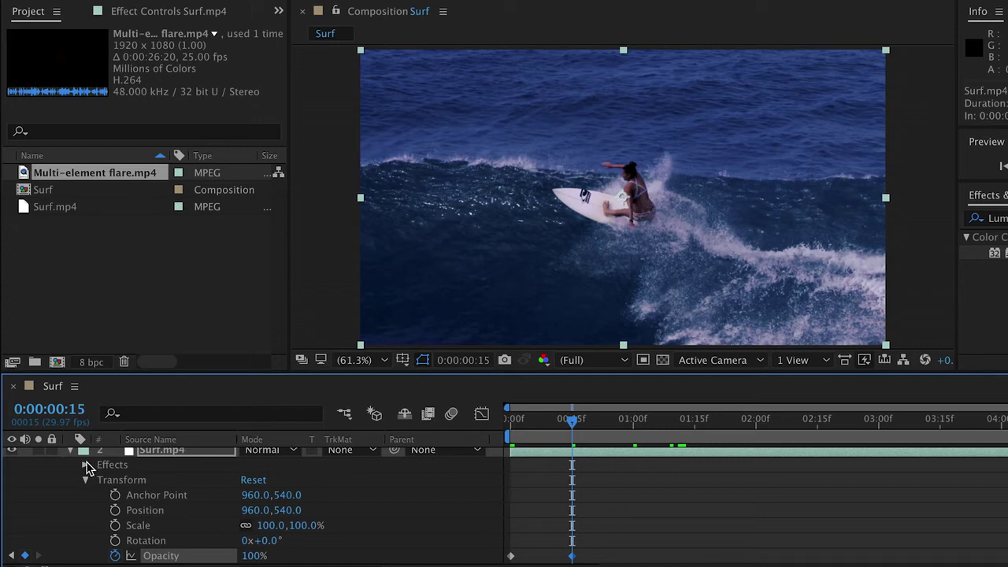
Step: Collapse the Surf.mp4 layer and reduce the flare layer's Opacity to 54%, judging it at 0:00:03:16
{"action": "scroll", "coordinate": [68, 482], "scroll_direction": "up", "scroll_amount": 2}
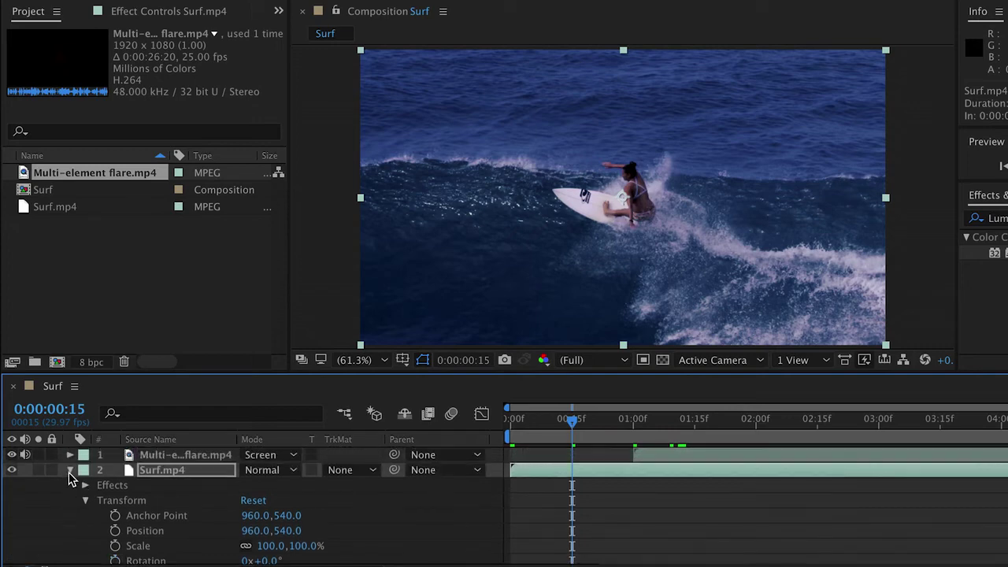
{"action": "left_click", "coordinate": [69, 471]}
{"action": "left_click_drag", "start_coordinate": [568, 423], "coordinate": [945, 394]}
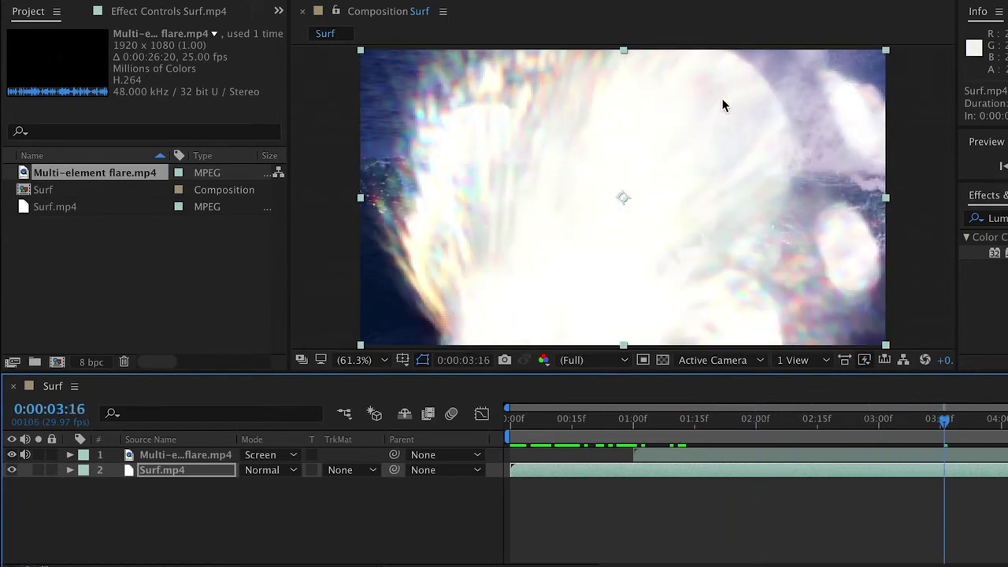
{"action": "left_click", "coordinate": [176, 460]}
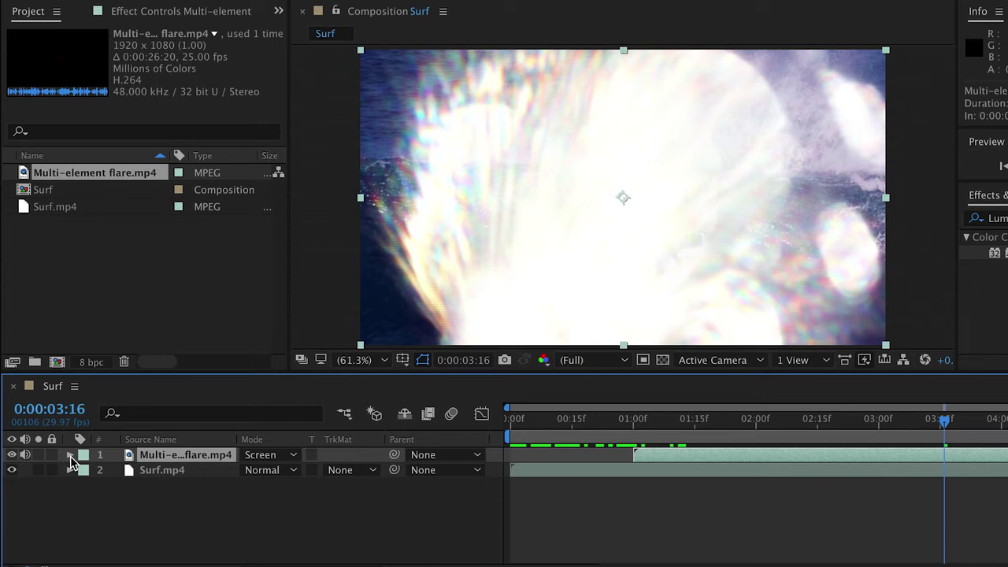
{"action": "key", "text": "t"}
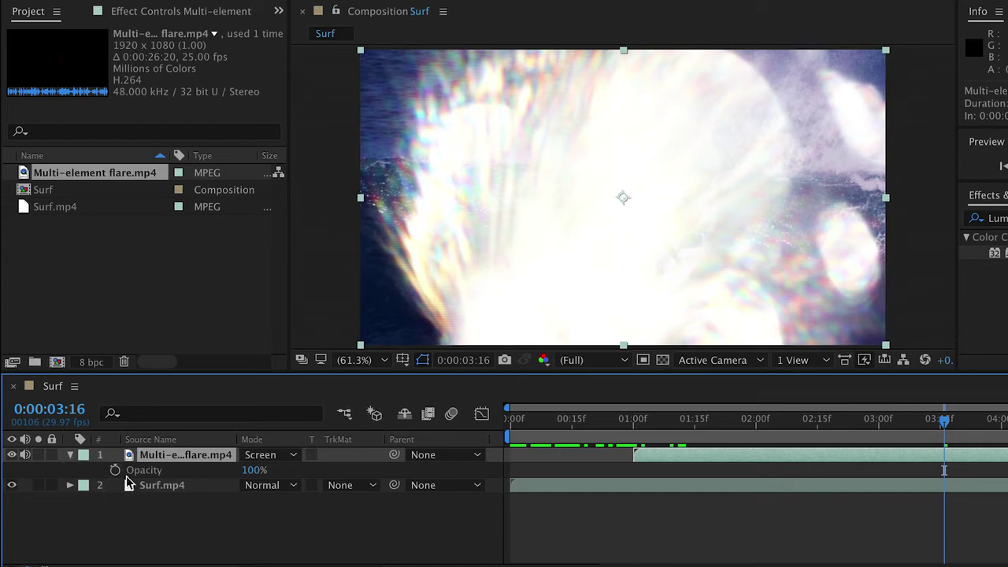
{"action": "left_click_drag", "start_coordinate": [253, 470], "coordinate": [215, 477]}
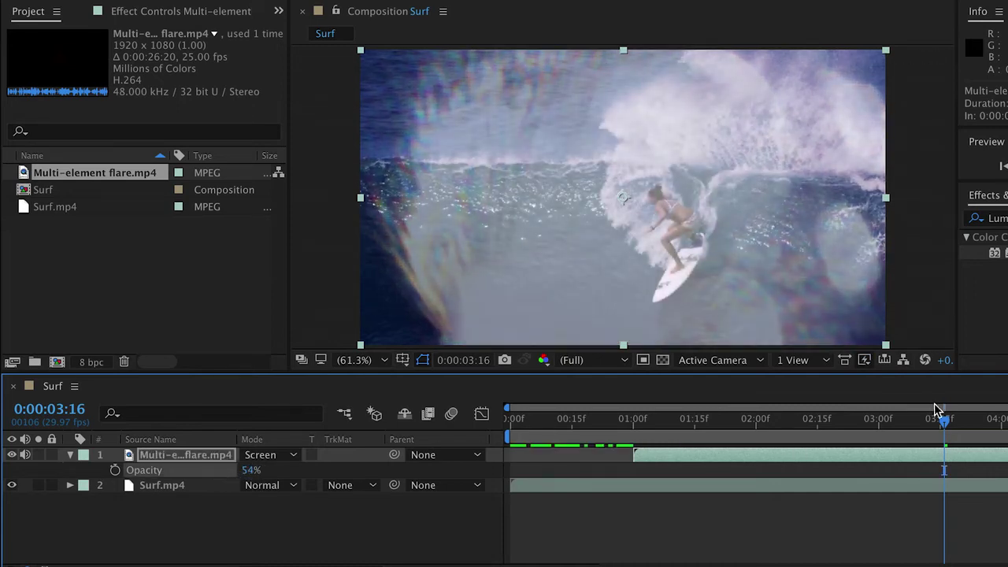
Step: Scrub back through the flare and preview the Surf composition in real time
{"action": "left_click_drag", "start_coordinate": [943, 425], "coordinate": [855, 422]}
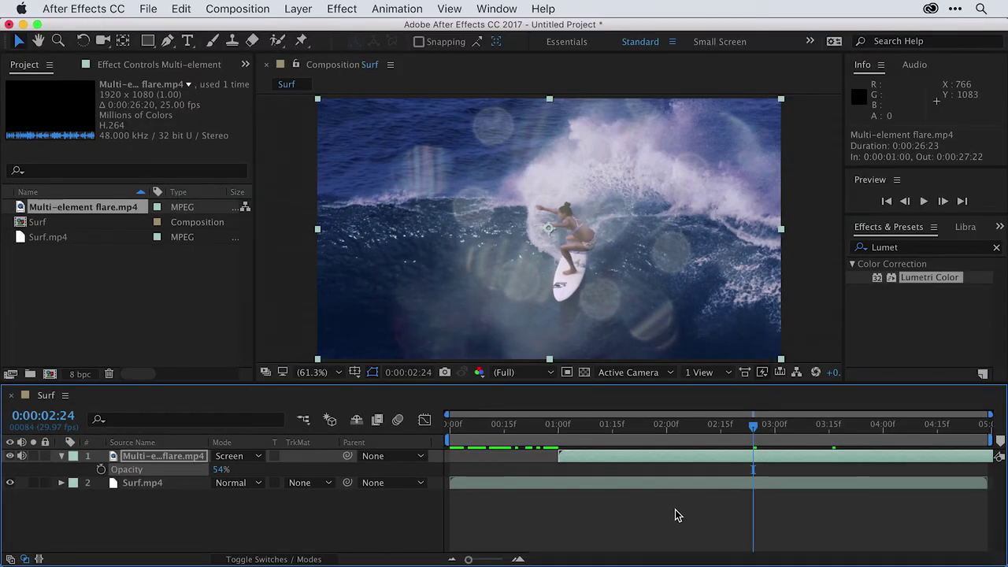
{"action": "key", "text": "space"}
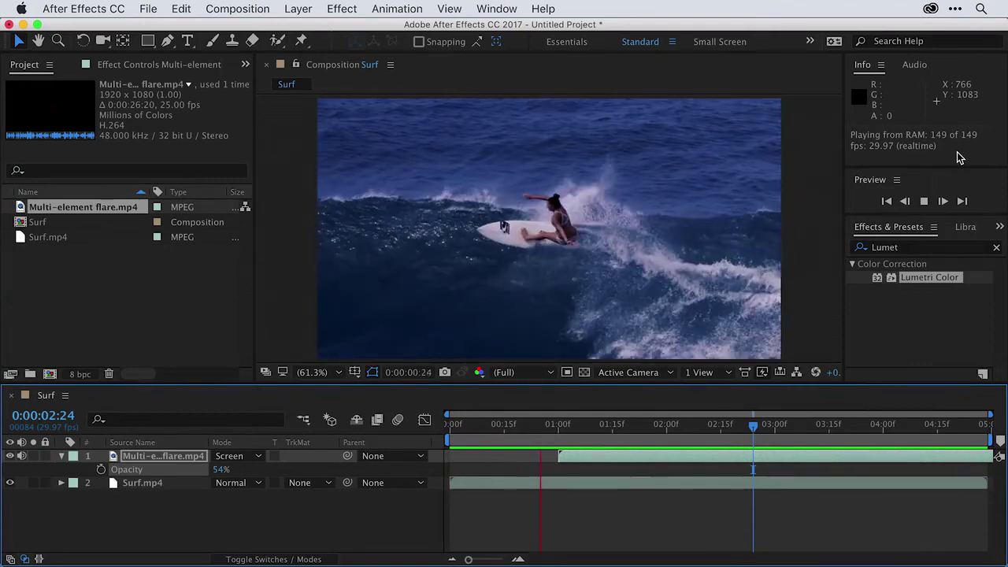
{"action": "key", "text": "space"}
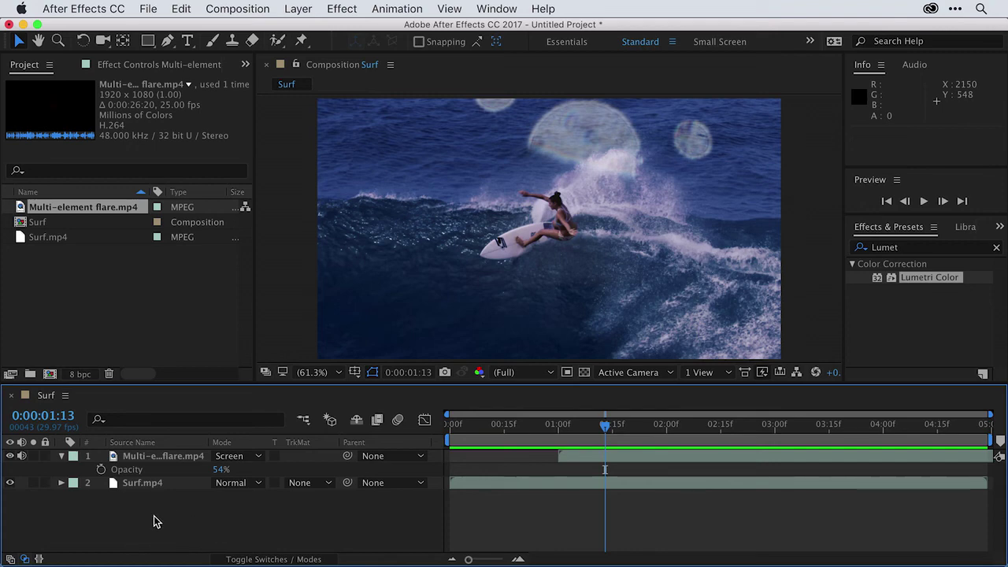
Step: Add the Surf composition to the Render Queue, view the render settings presets and keep Best Settings
{"action": "left_click", "coordinate": [231, 6]}
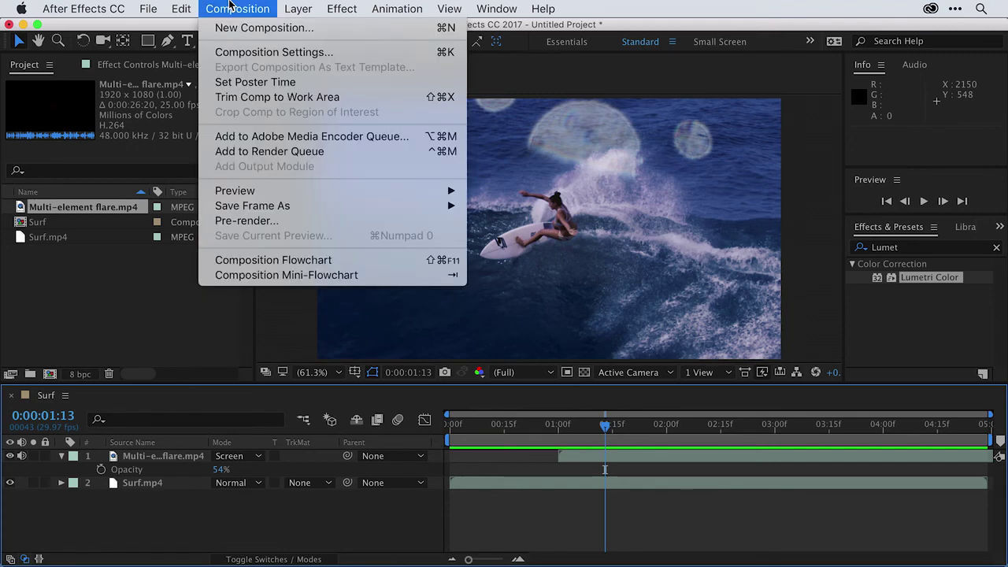
{"action": "left_click", "coordinate": [268, 151]}
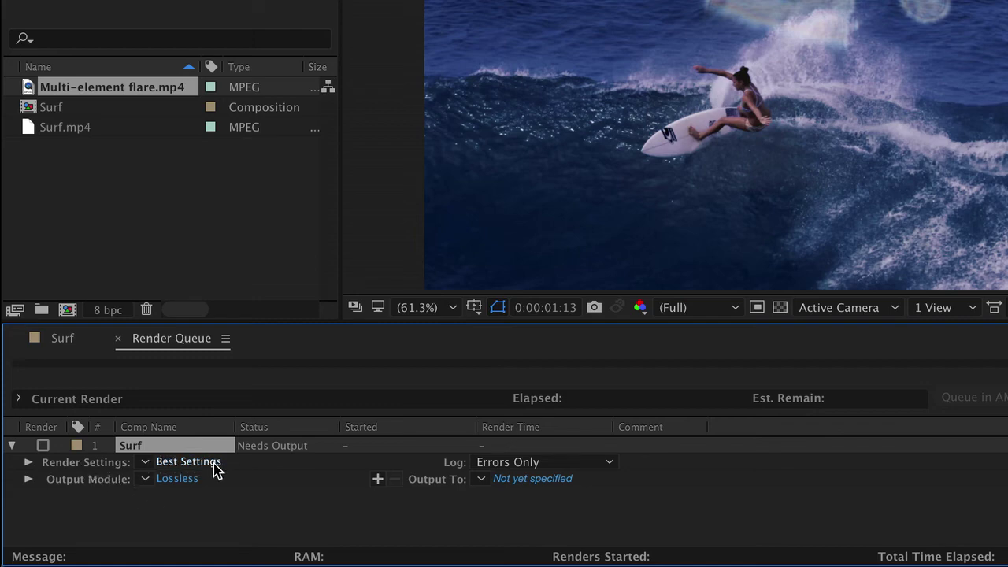
{"action": "left_click", "coordinate": [145, 466]}
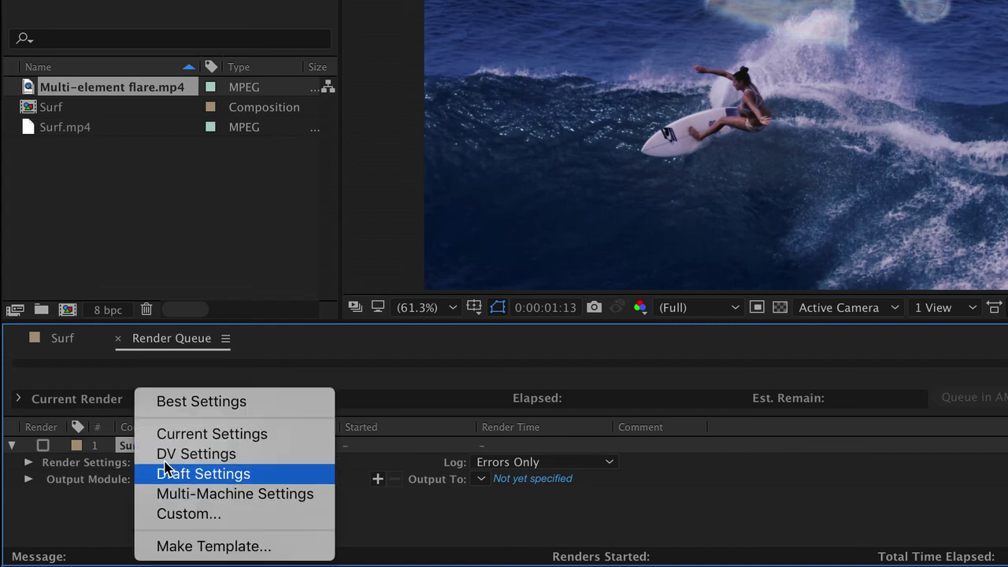
{"action": "left_click", "coordinate": [79, 526]}
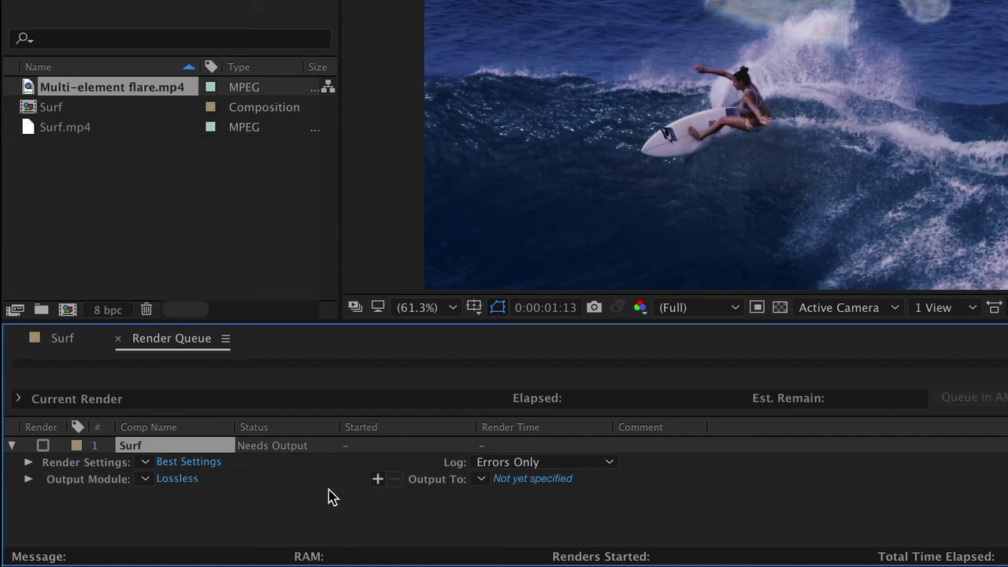
Step: Set the output file to Surf.mov on the Desktop and render the queued composition
{"action": "left_click", "coordinate": [540, 482]}
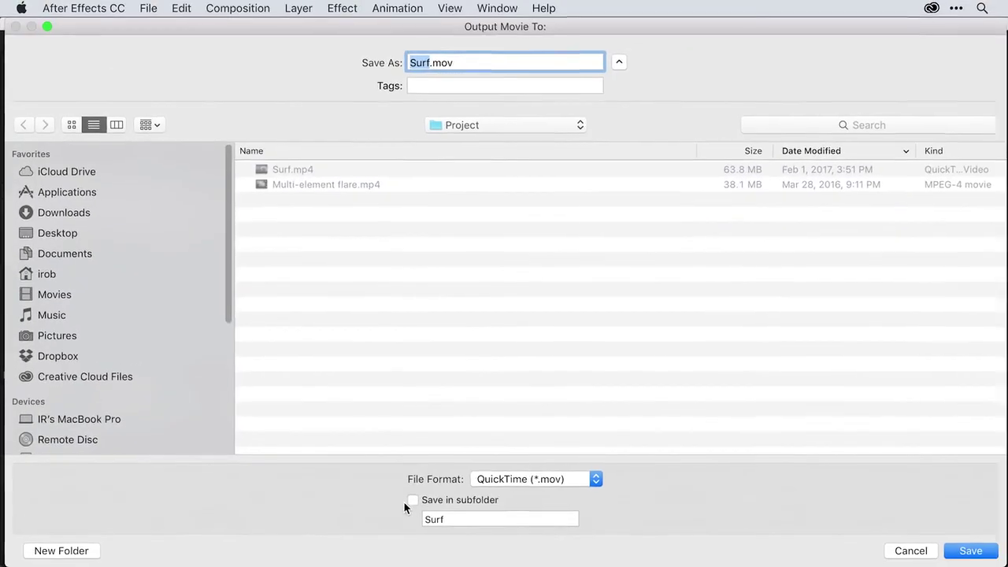
{"action": "left_click", "coordinate": [83, 230]}
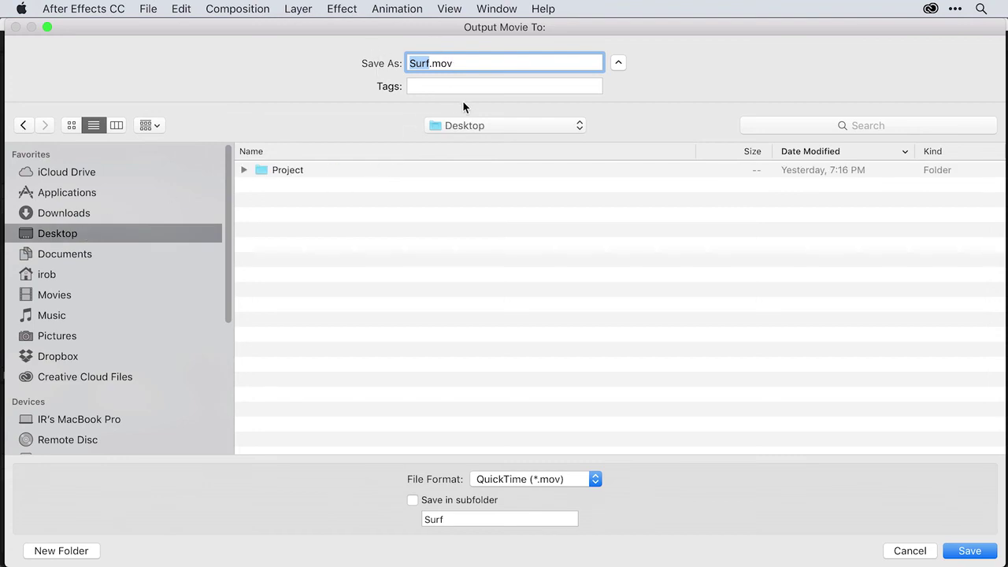
{"action": "left_click", "coordinate": [969, 551]}
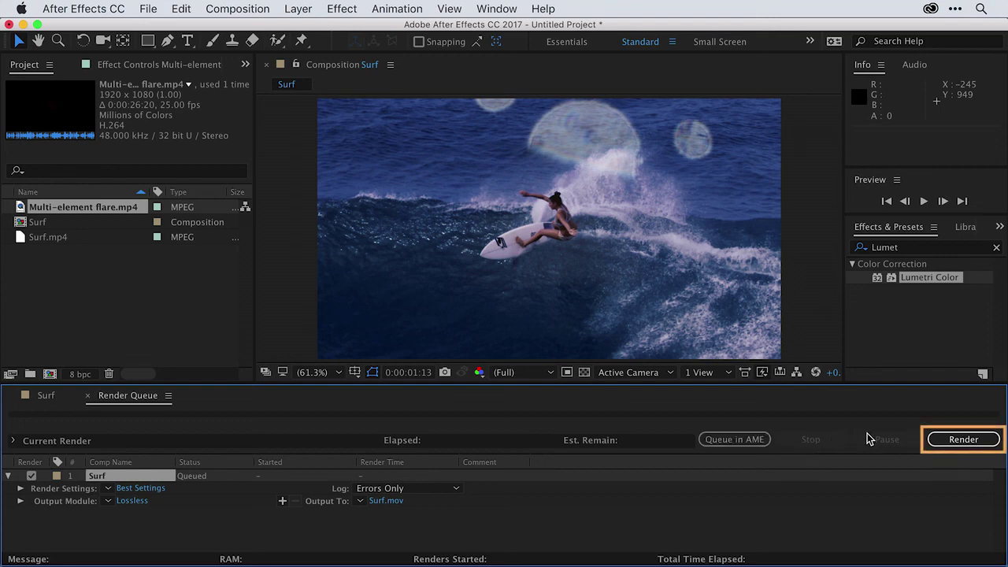
{"action": "left_click", "coordinate": [948, 445]}
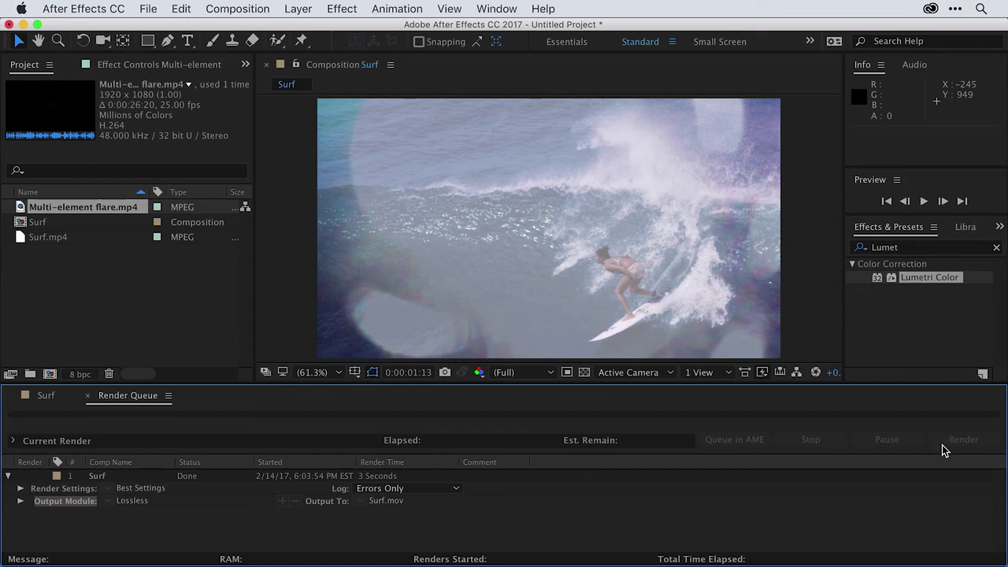
Step: Switch to Finder, open the rendered Surf.mov from the Desktop in QuickTime Player and play it
{"action": "mouse_move", "coordinate": [3, 230]}
{"action": "left_click", "coordinate": [19, 55]}
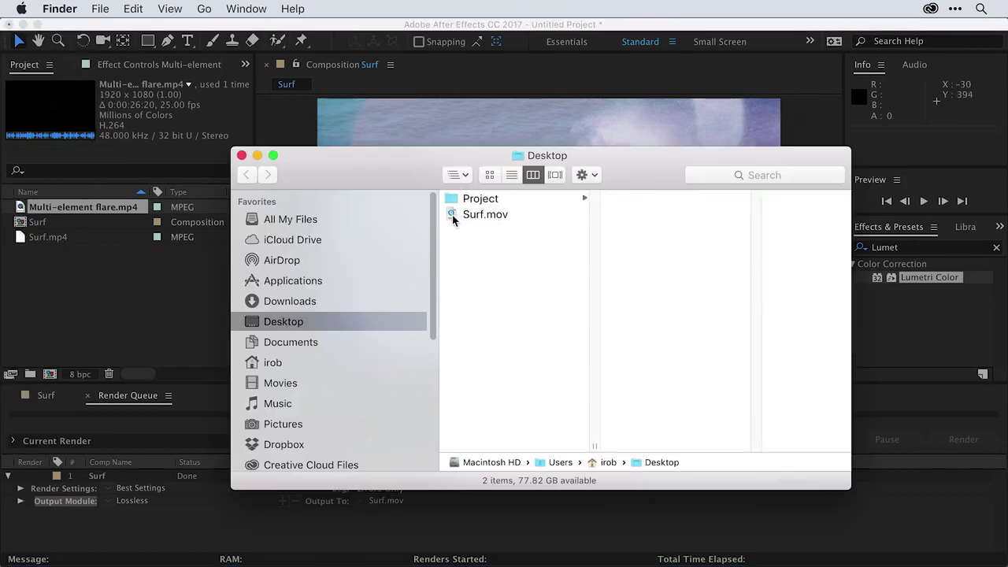
{"action": "left_click", "coordinate": [451, 214]}
{"action": "double_click", "coordinate": [450, 214]}
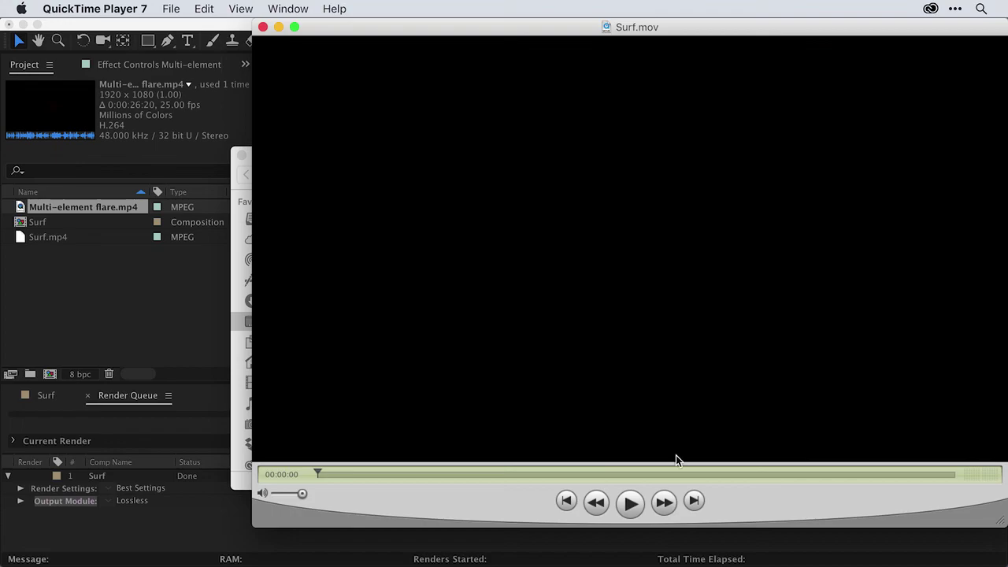
{"action": "left_click", "coordinate": [630, 502]}
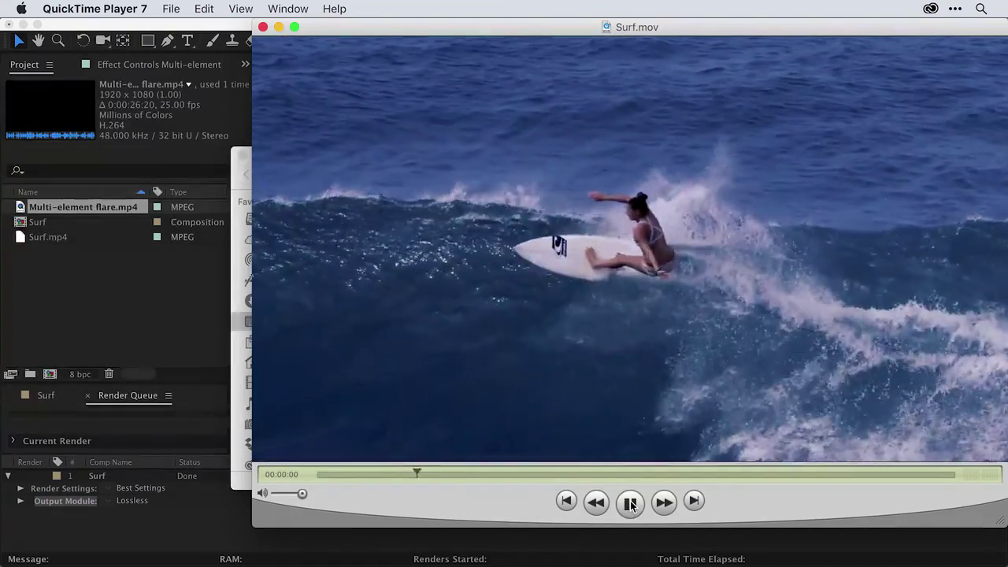